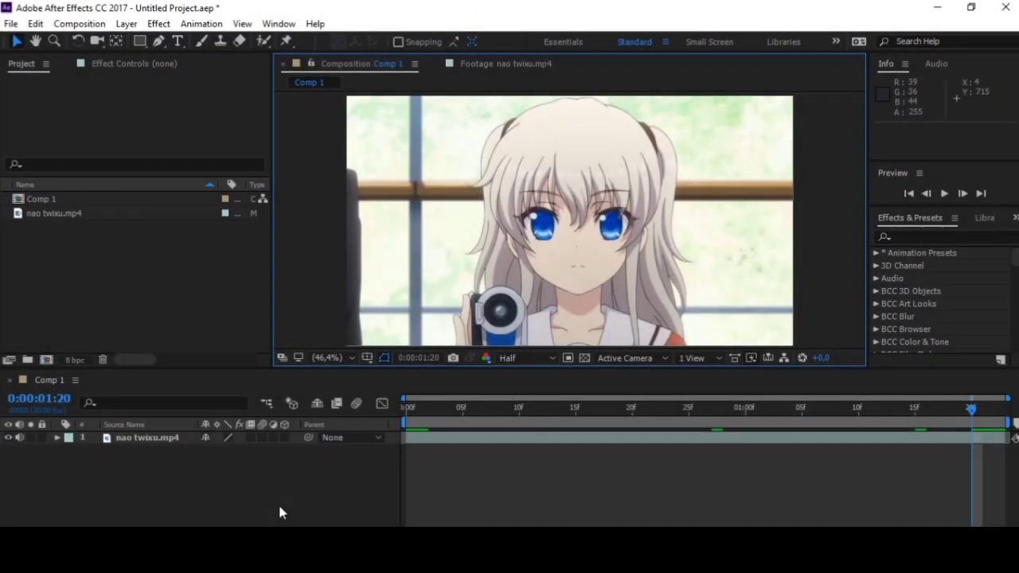
Step: Add Adjustment Layer 1 above the nao twixu.mp4 clip in Comp 1 from the timeline's New menu
right_click(280, 494)
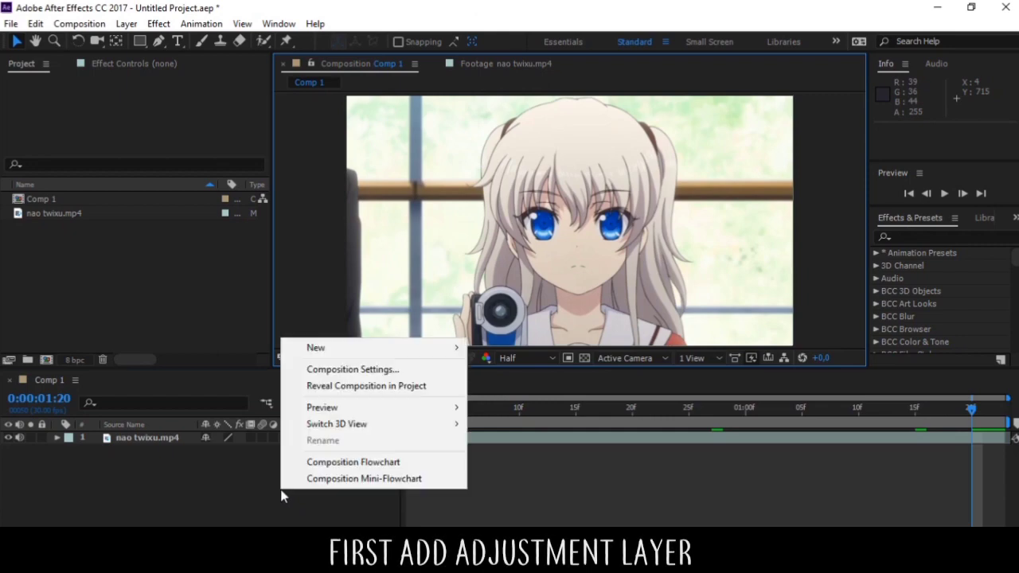
mouse_move(409, 347)
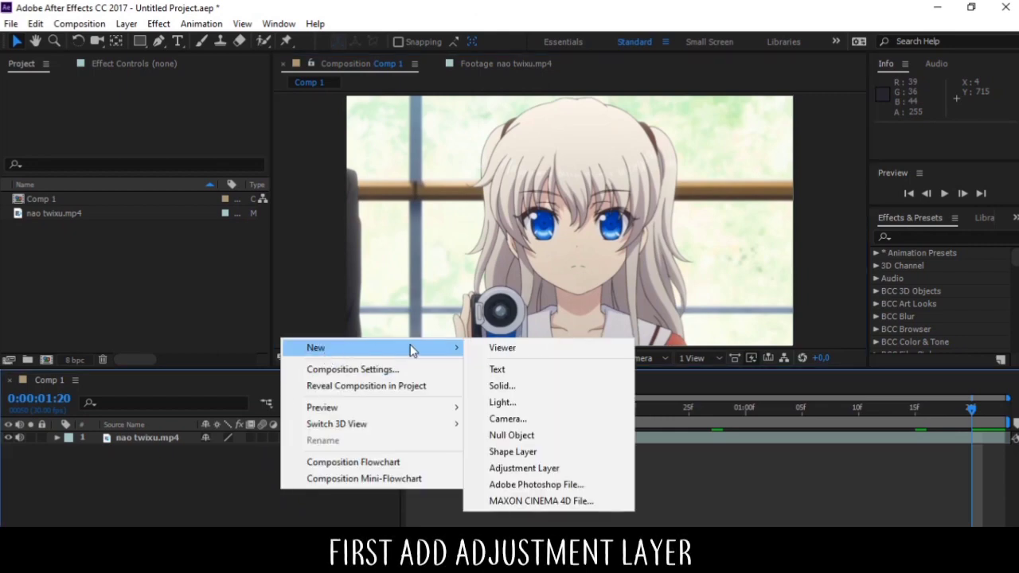
left_click(519, 470)
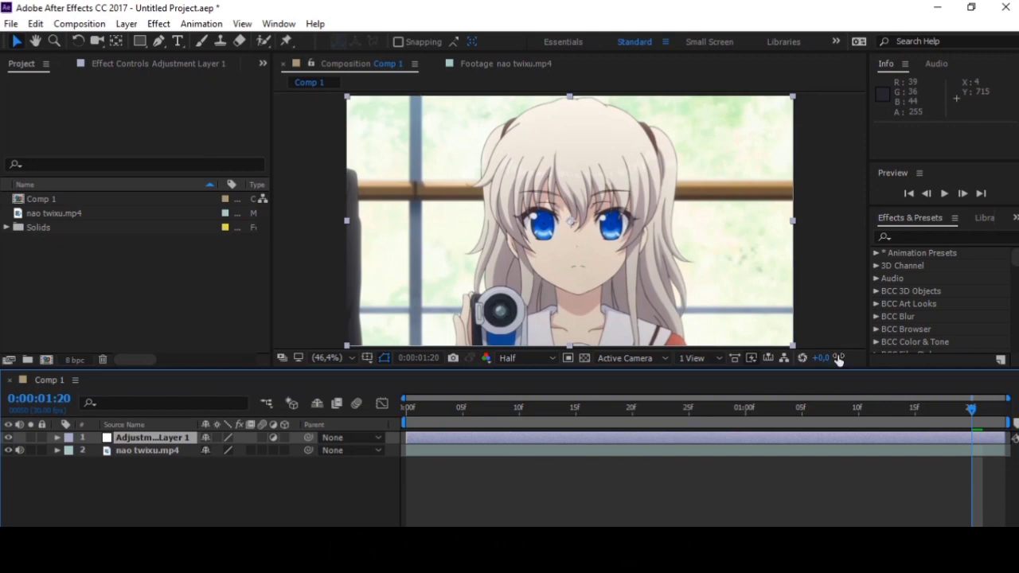
left_click(993, 234)
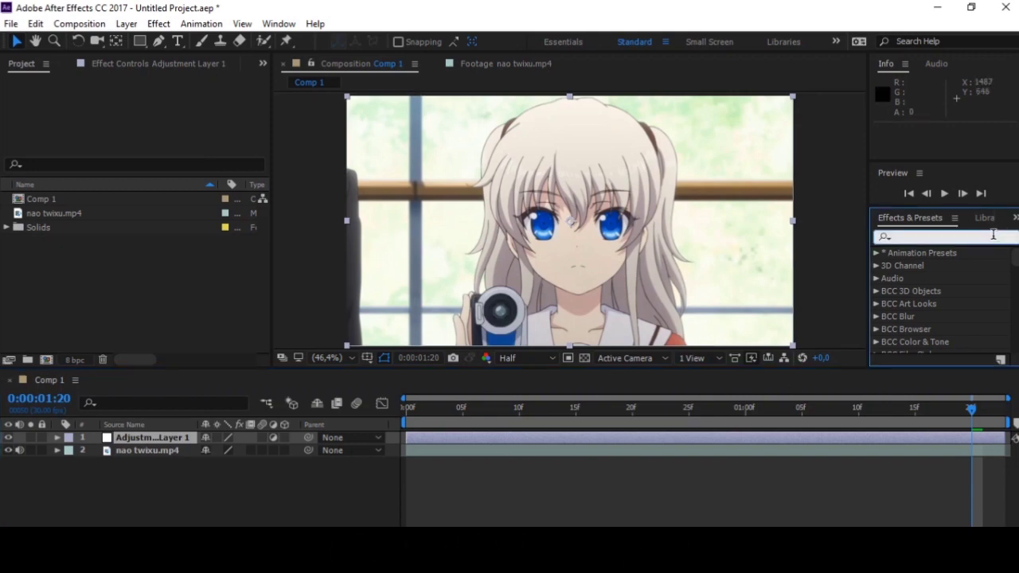
Step: Search 'sharp' and apply both Sharpen and Unsharp Mask to Adjustment Layer 1
type("sha")
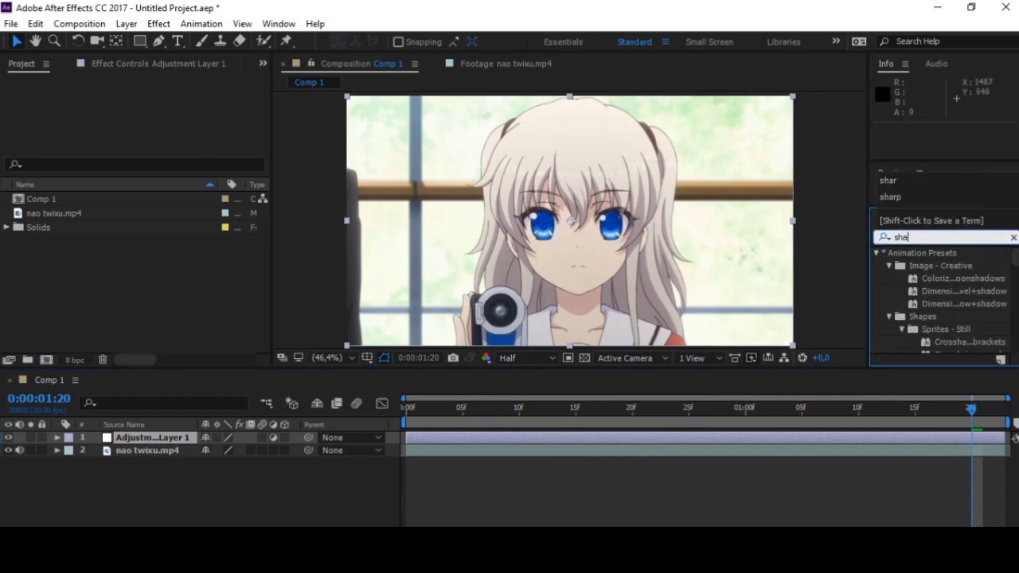
type("p")
key("BackSpace")
type("rpen")
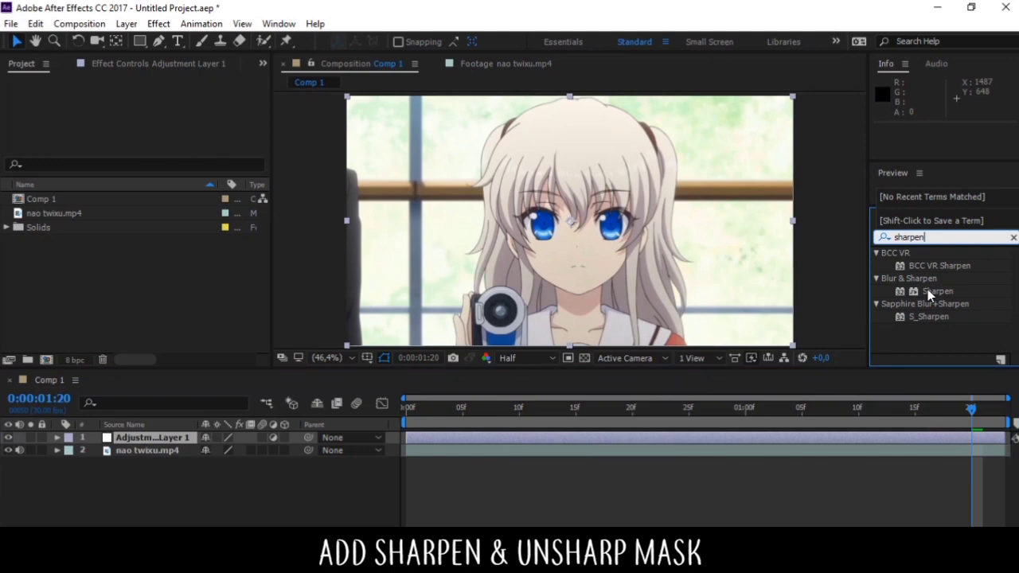
key("BackSpace")
key("BackSpace")
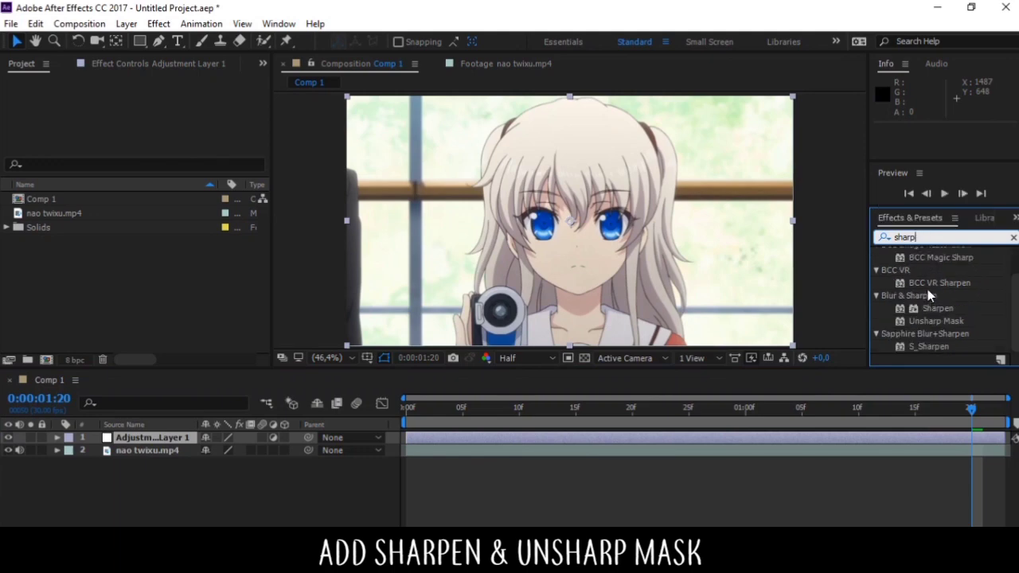
left_click(926, 309)
left_click(926, 320, "ctrl")
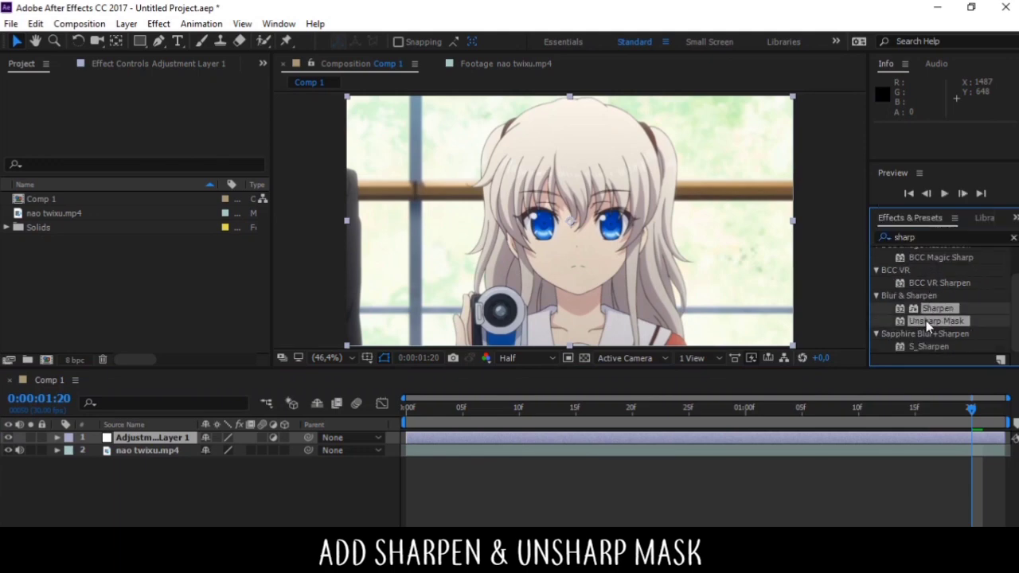
left_click_drag(928, 323, 735, 438)
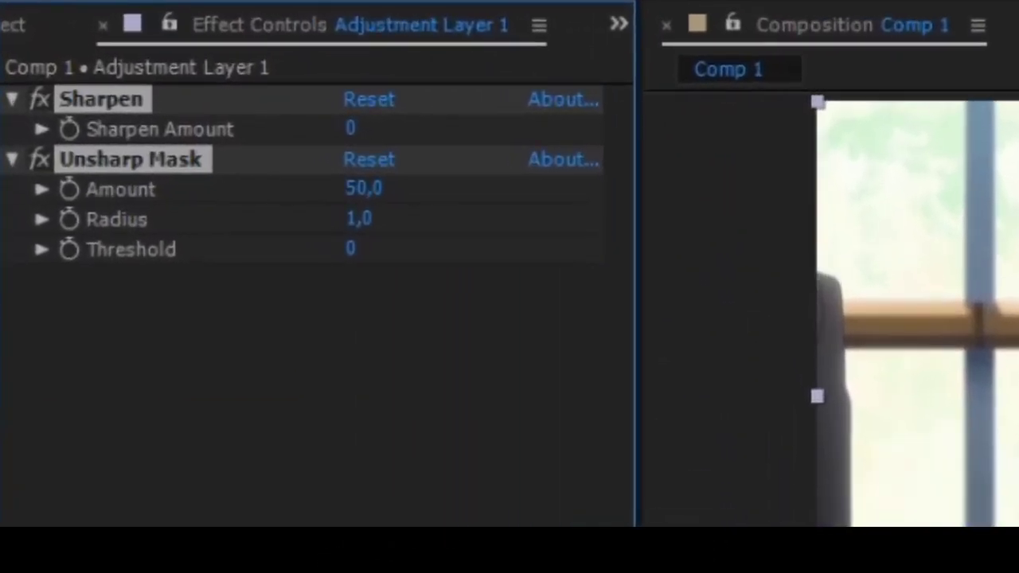
Step: Set the Sharpen Amount to 15
left_click(466, 422)
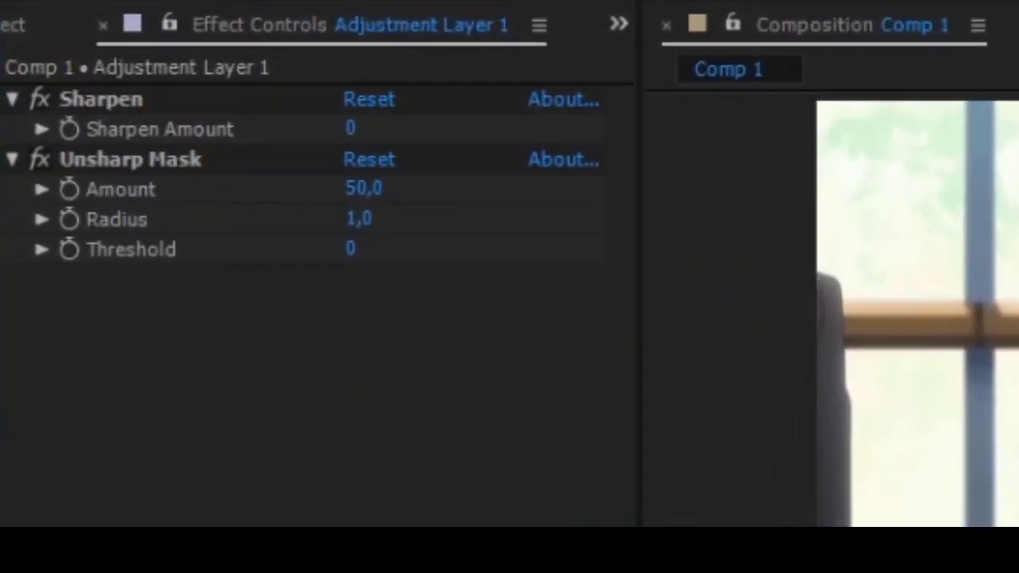
left_click(351, 129)
type("1")
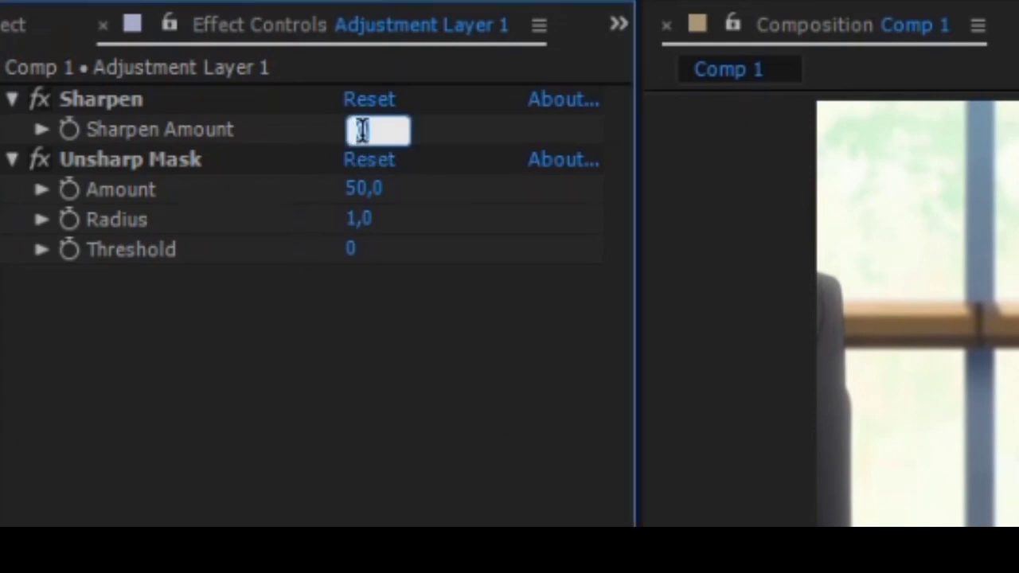
type("5")
left_click(418, 350)
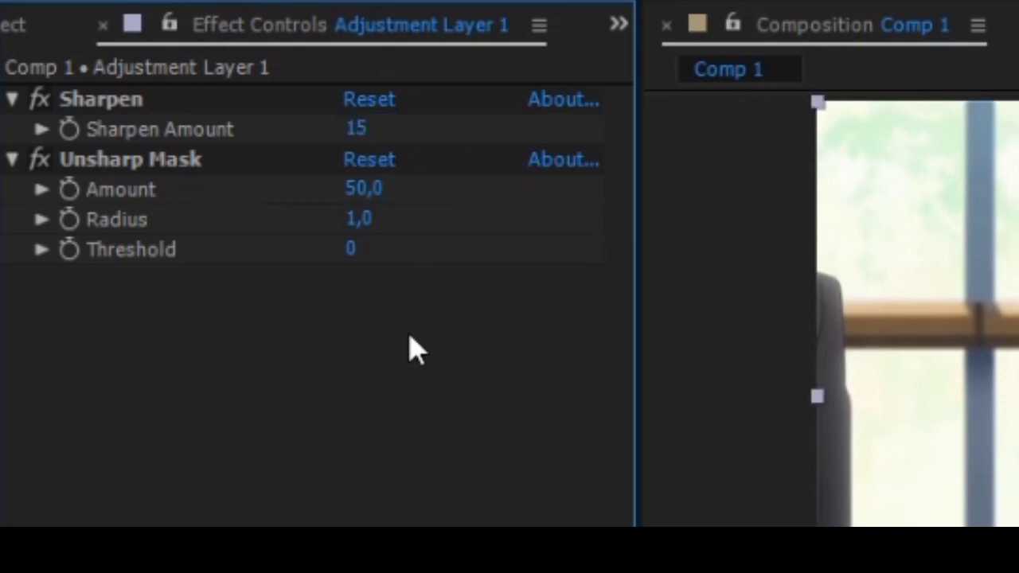
Step: Set Unsharp Mask Amount to 40 and Radius to 50
left_click(356, 196)
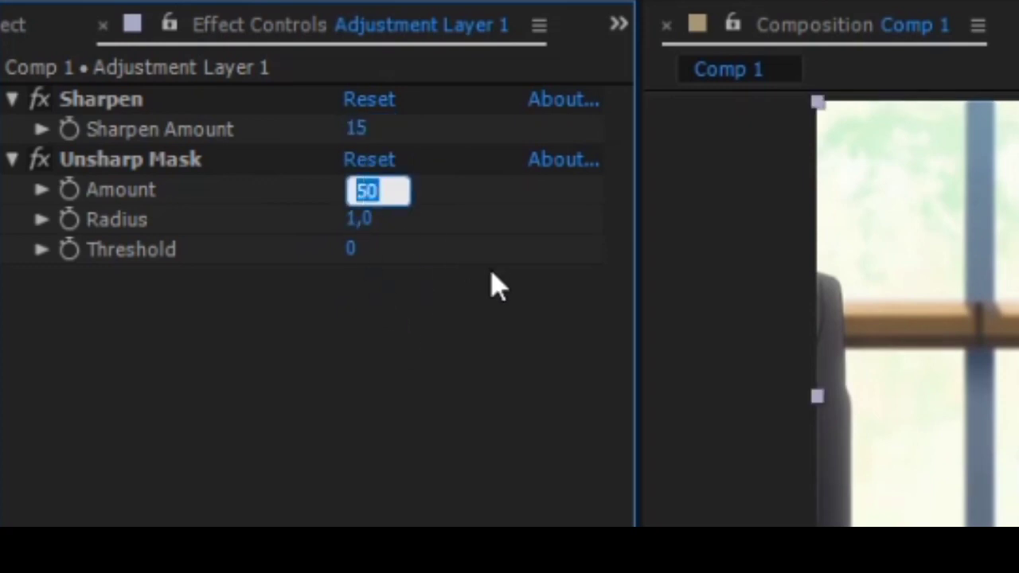
type("40")
left_click(473, 372)
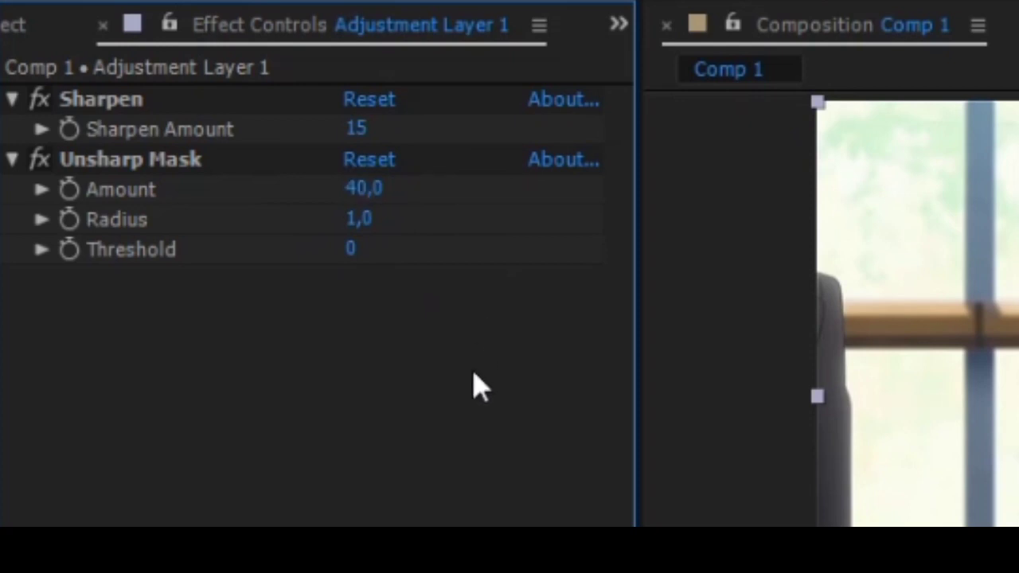
left_click(359, 220)
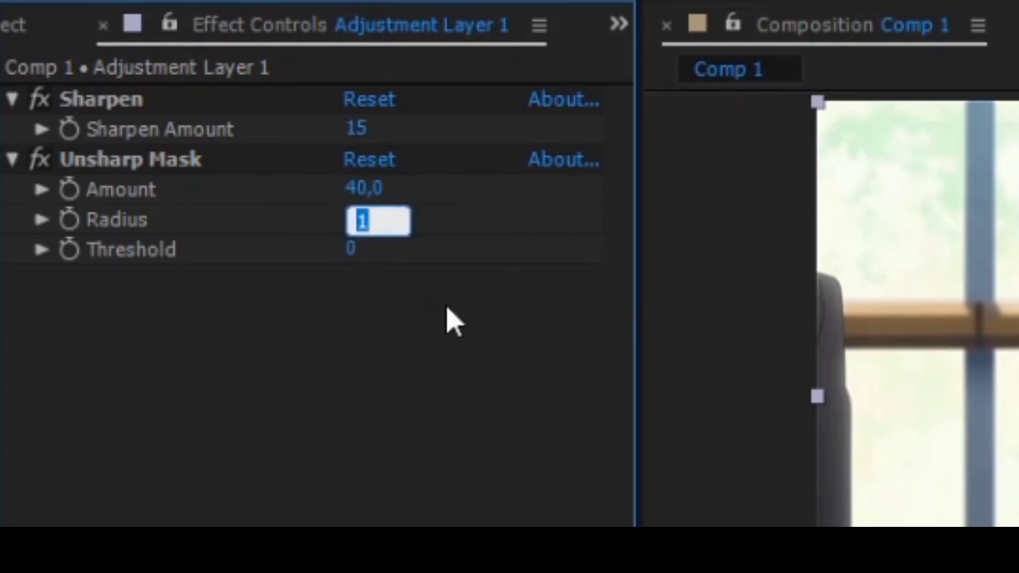
type("50")
left_click(443, 364)
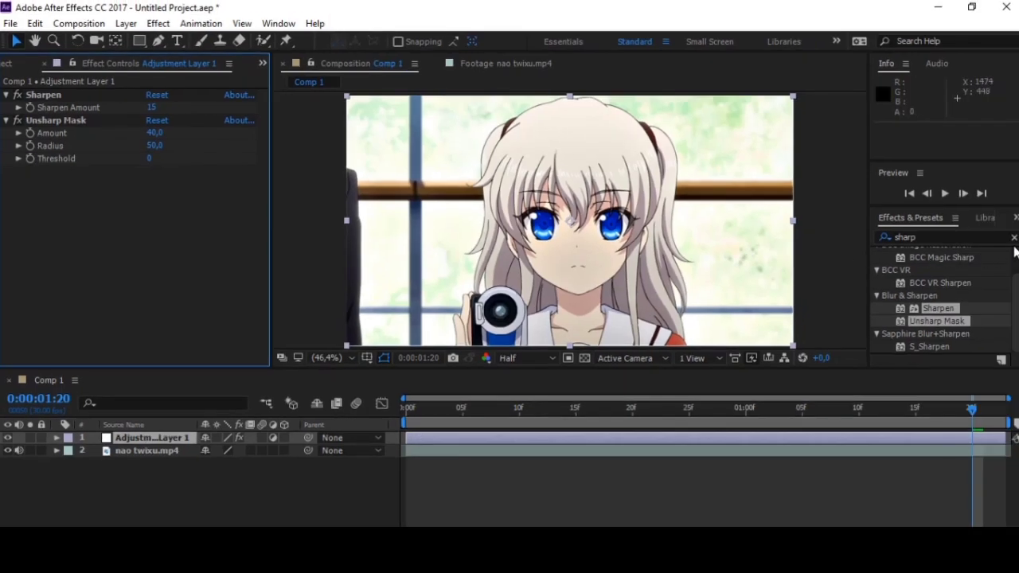
Step: Search 'look', apply Magic Bullet Looks to Adjustment Layer 1 and open its editor
left_click(1009, 235)
left_click(1008, 237)
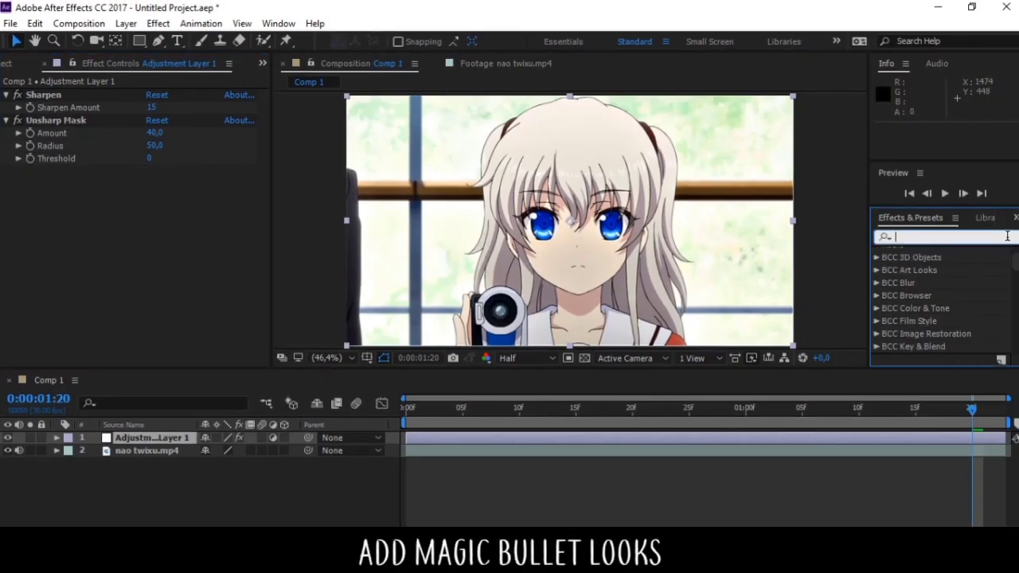
type("look")
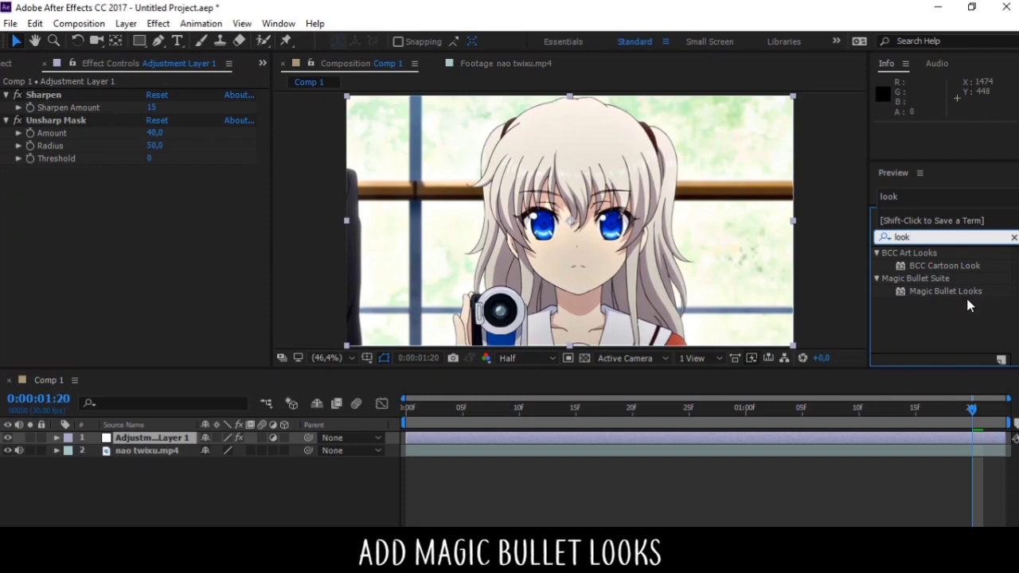
mouse_move(956, 294)
left_mouse_down()
mouse_move(921, 325)
mouse_move(698, 437)
left_mouse_up()
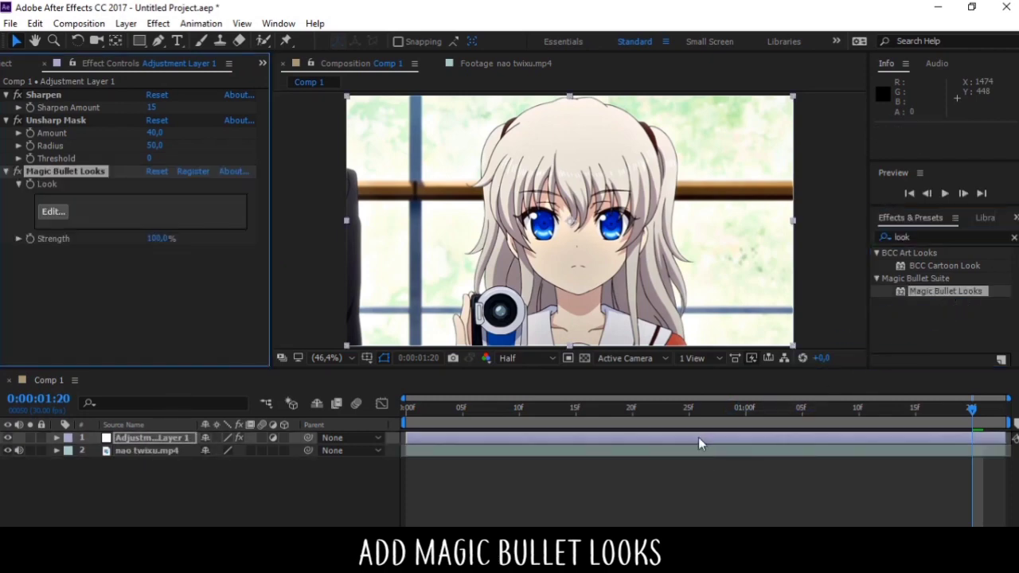
left_click(53, 212)
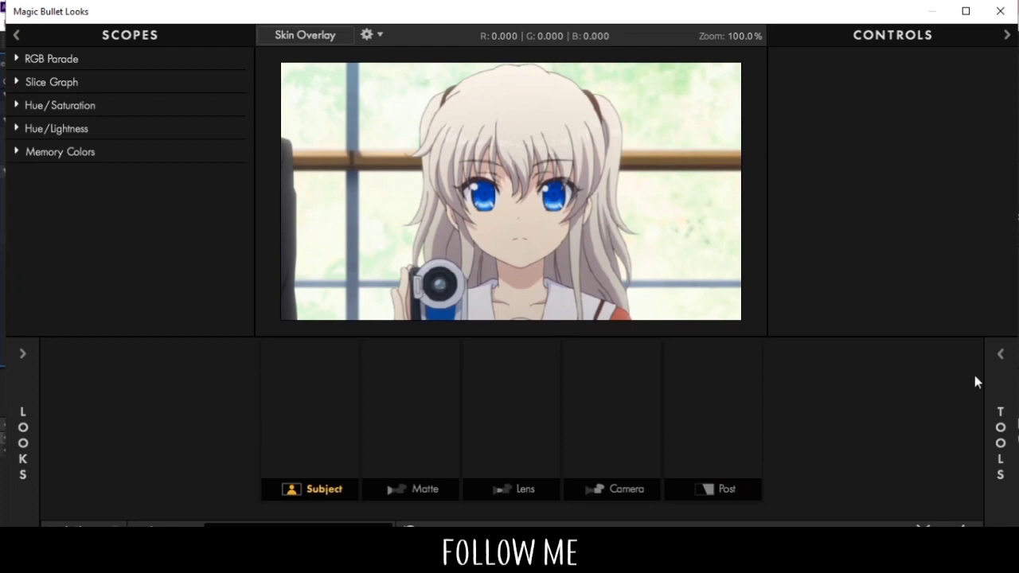
Step: Maximize the Looks editor and add a Pop tool at +60% to the Subject chain
left_click(1002, 355)
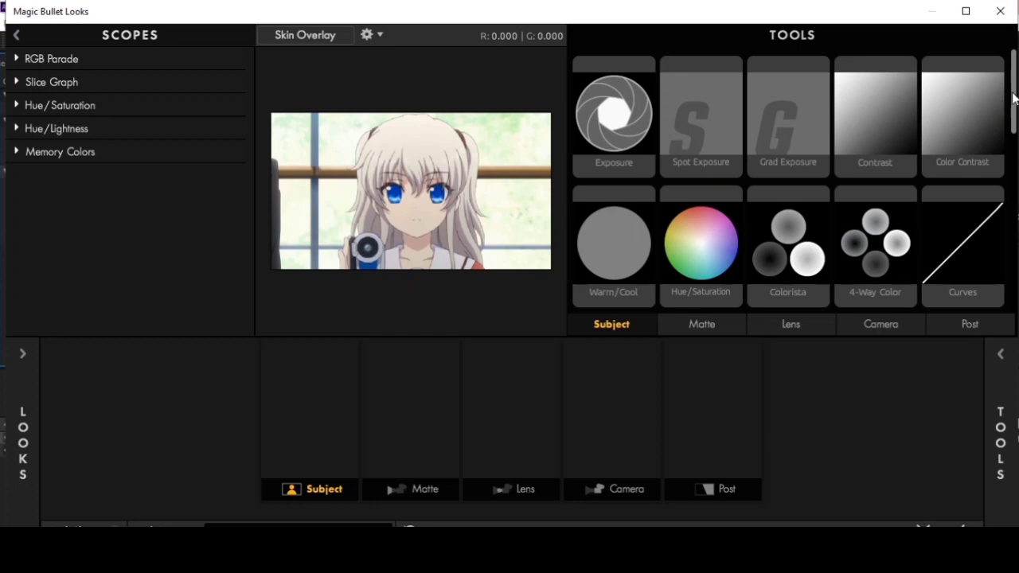
left_click_drag(1015, 97, 1014, 163)
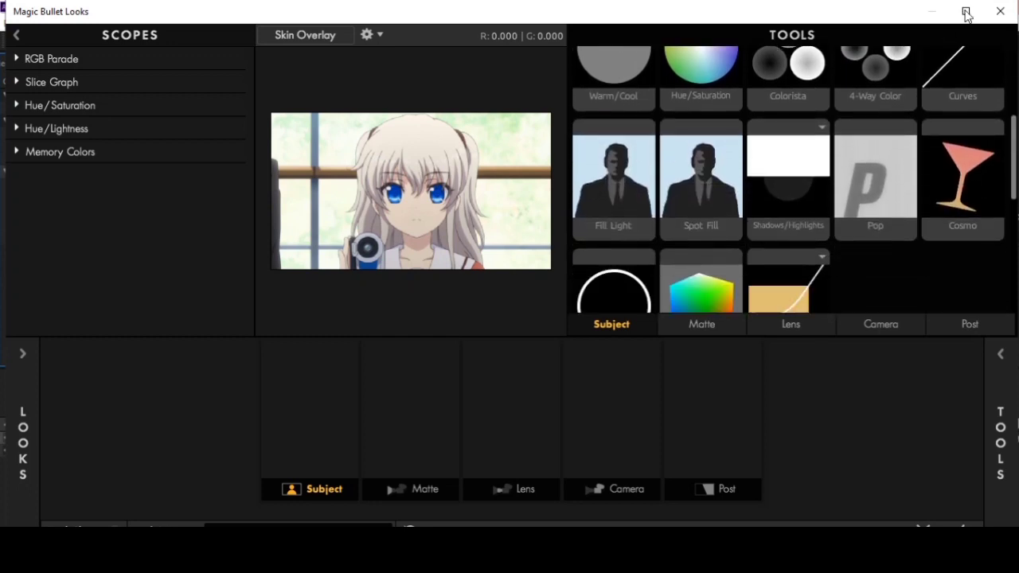
left_click(966, 11)
double_click(890, 183)
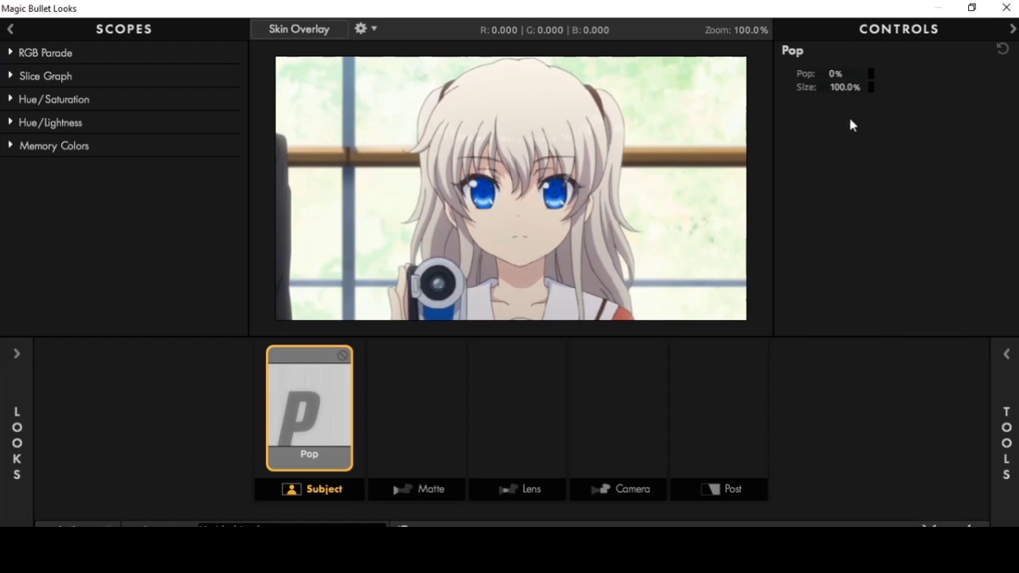
left_click(836, 74)
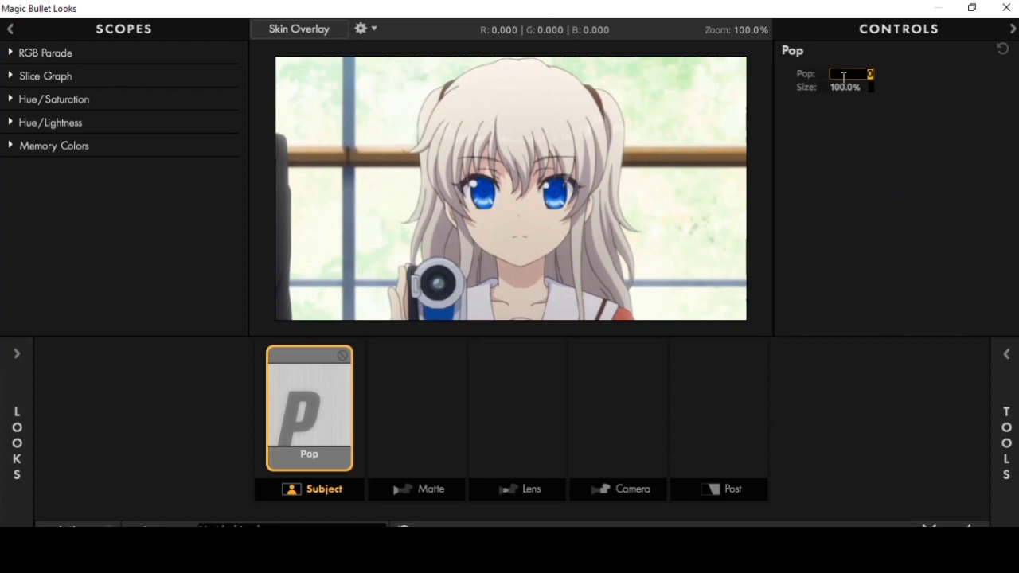
type("60")
key("Return")
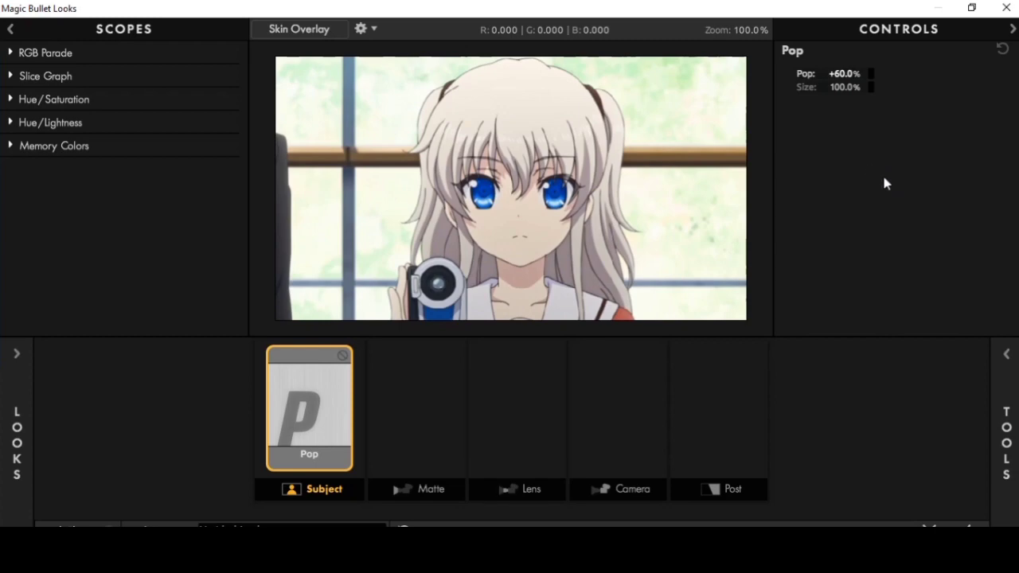
left_click(1010, 353)
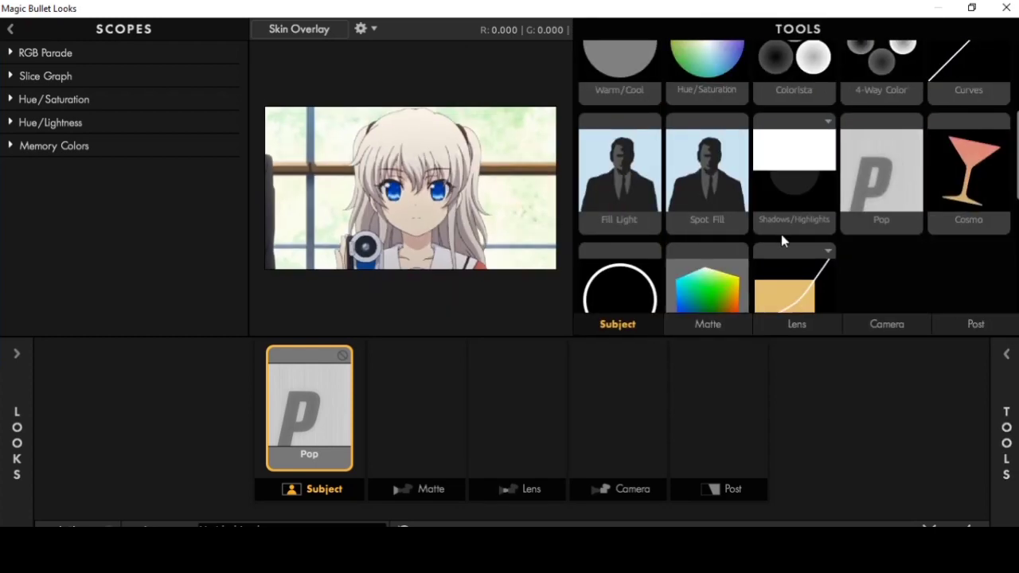
scroll(781, 234, "up", 2)
Step: Add a Hue/Saturation tool after Pop with its Hue shifted to -10
double_click(699, 126)
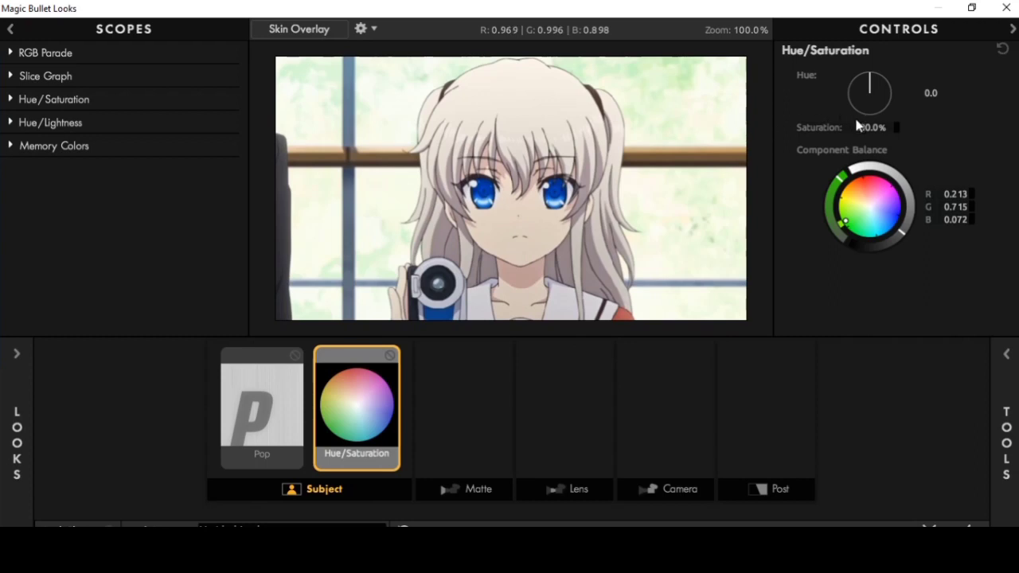
left_click(930, 93)
type("-10")
key("Return")
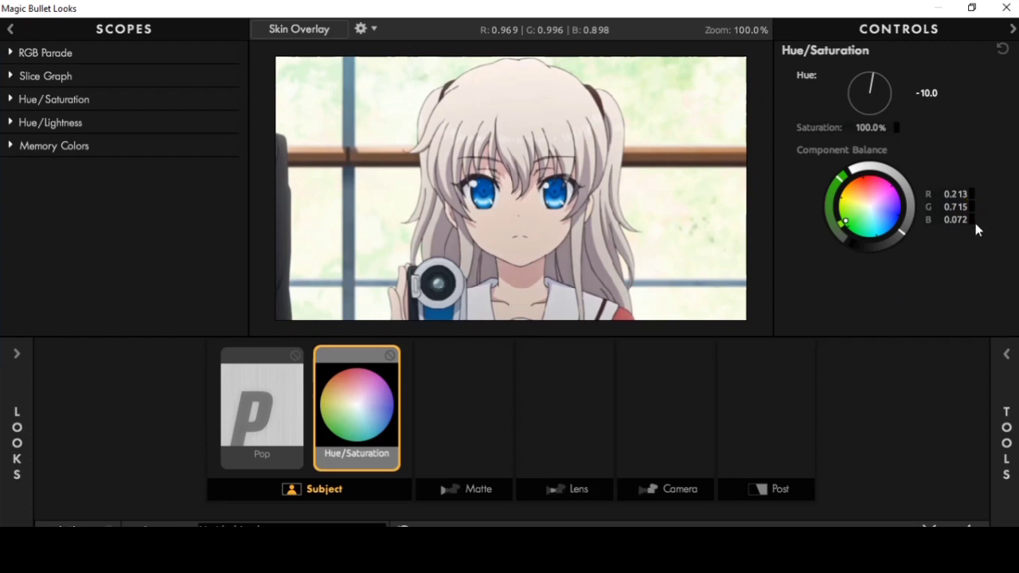
left_click(1000, 350)
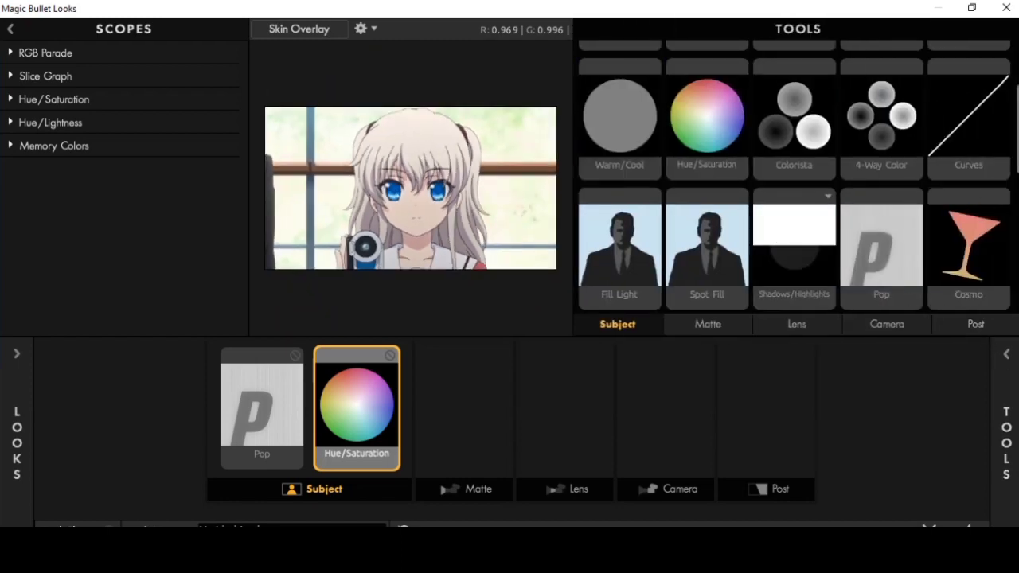
left_click_drag(1016, 129, 1008, 57)
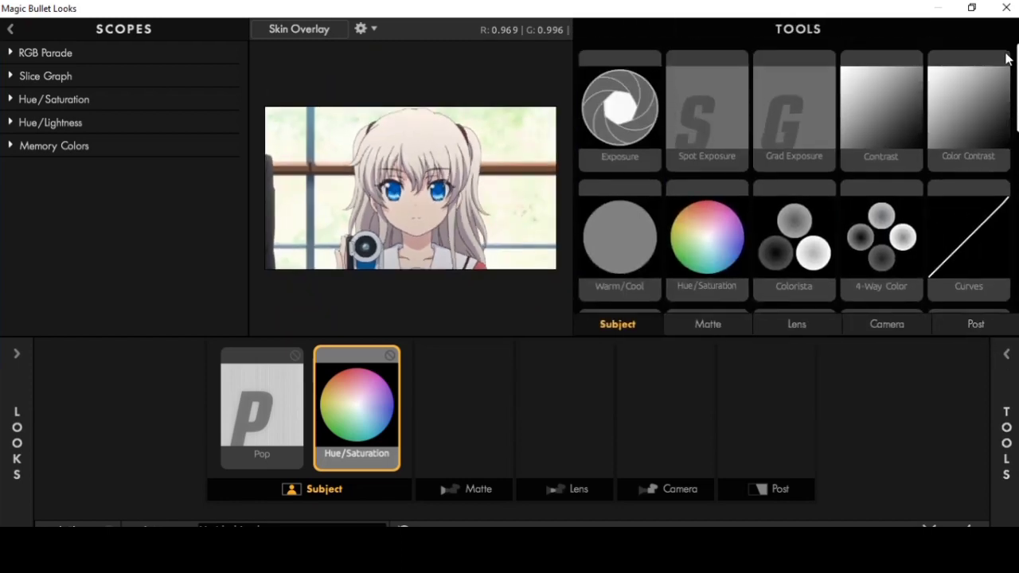
Step: Add an Exposure tool after Hue/Saturation and set it to -0.20 stops
left_click(627, 118)
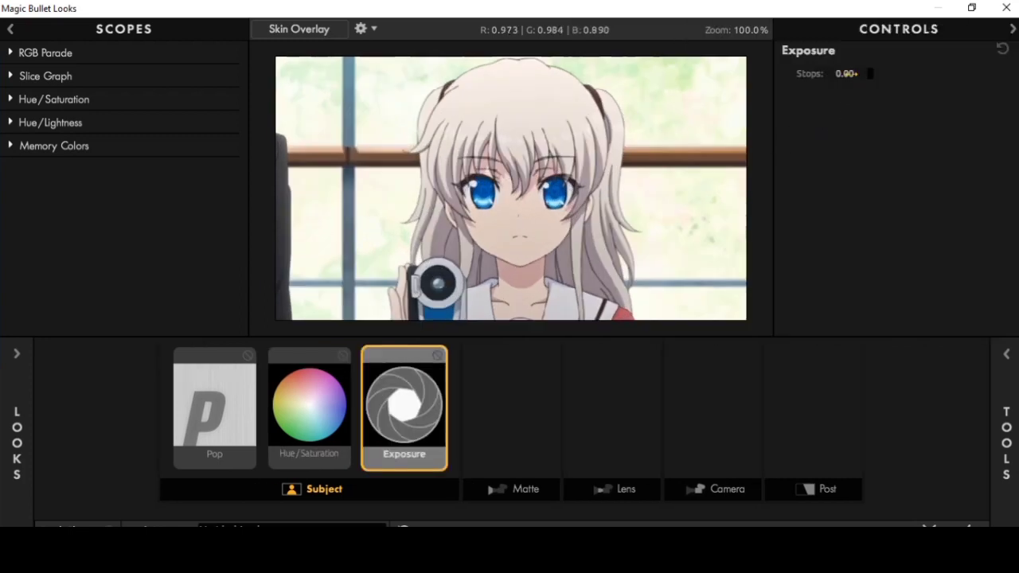
left_click(853, 74)
type("-0.2")
key("Return")
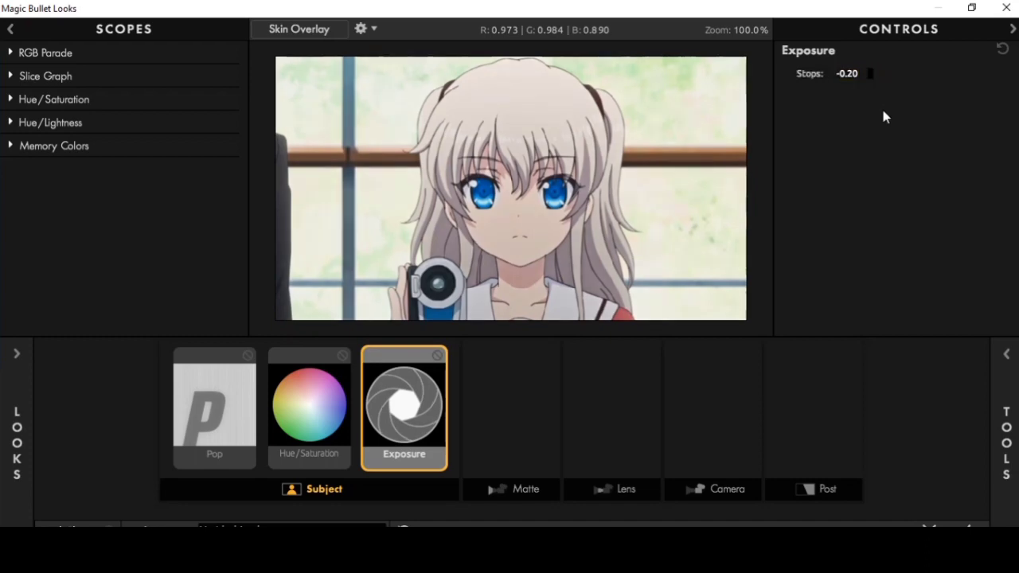
left_click(1009, 357)
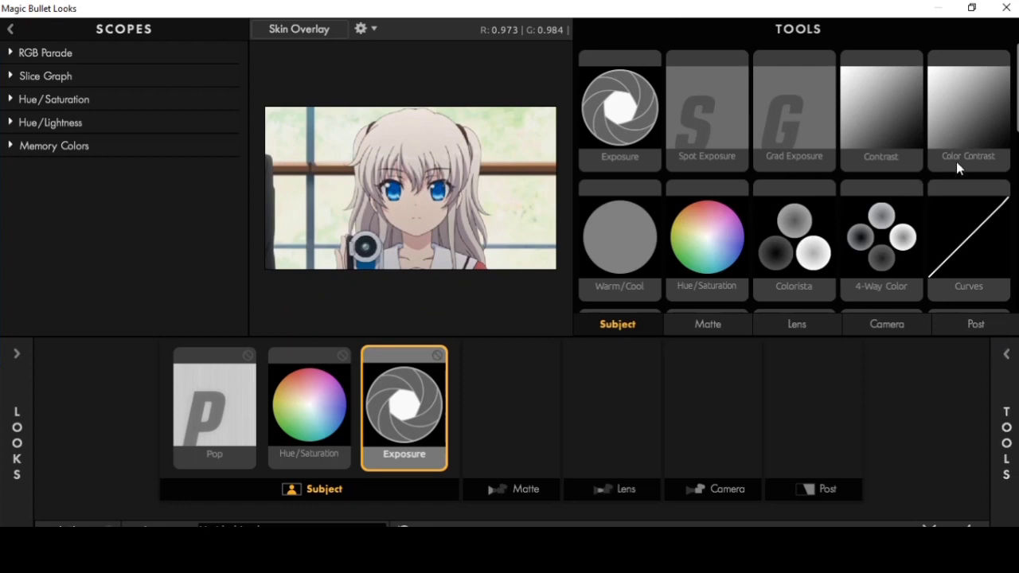
scroll(1016, 108, "down", 2)
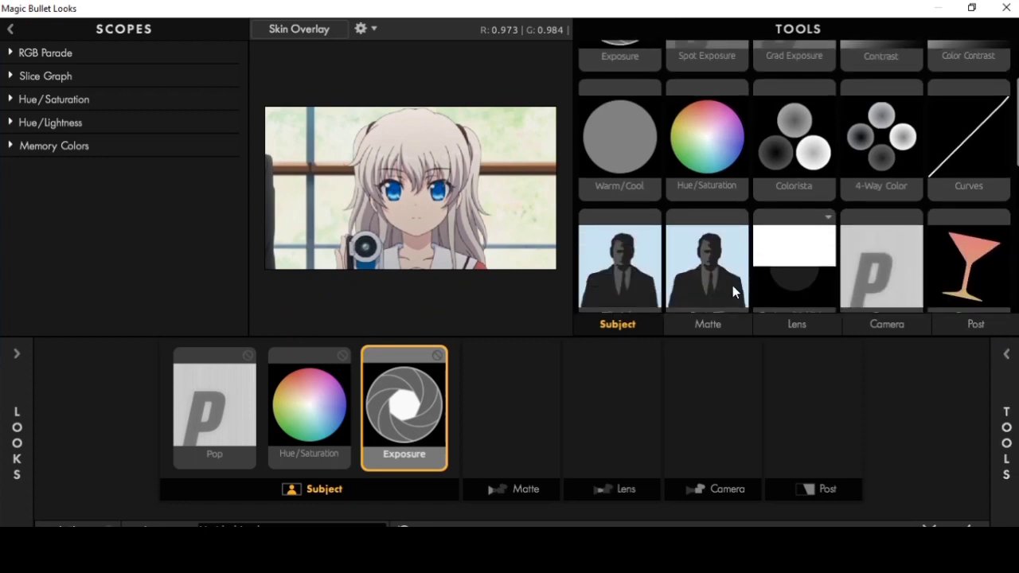
Step: Add a Gradient to the Matte stage with Y1 +100%, X2 +0.5% and Y2 -7.7%
left_click(708, 325)
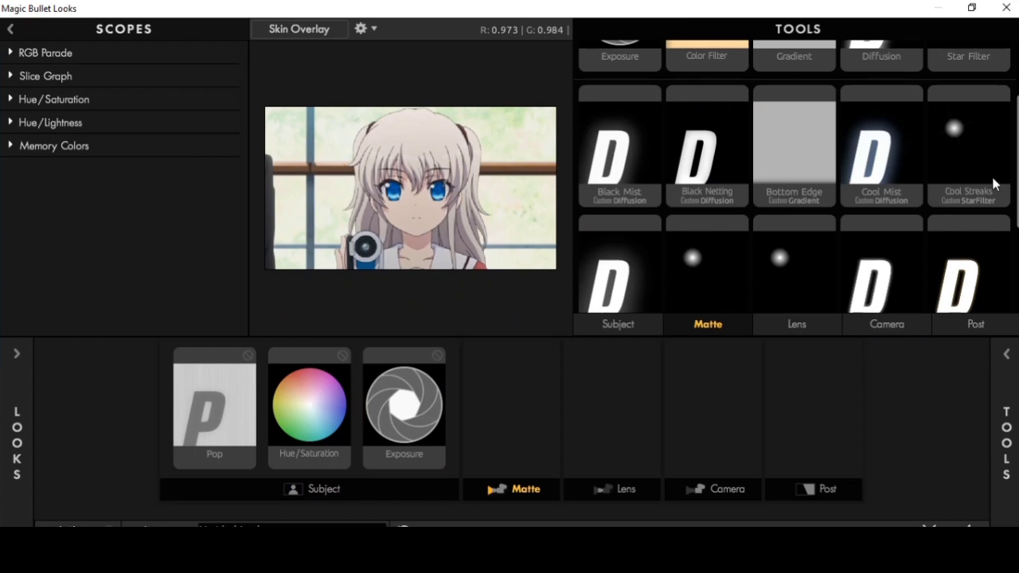
scroll(1010, 117, "up", 1)
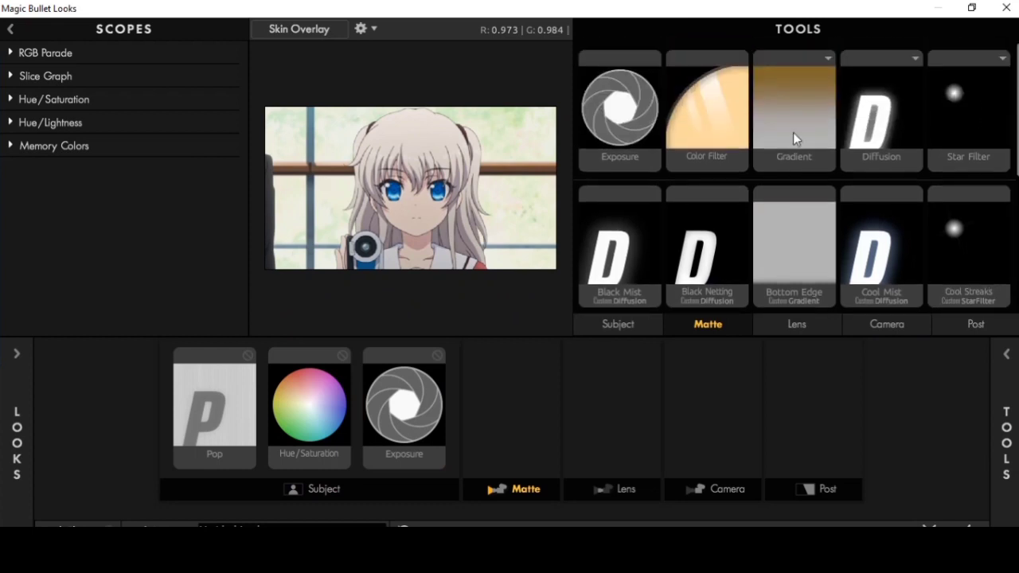
double_click(793, 139)
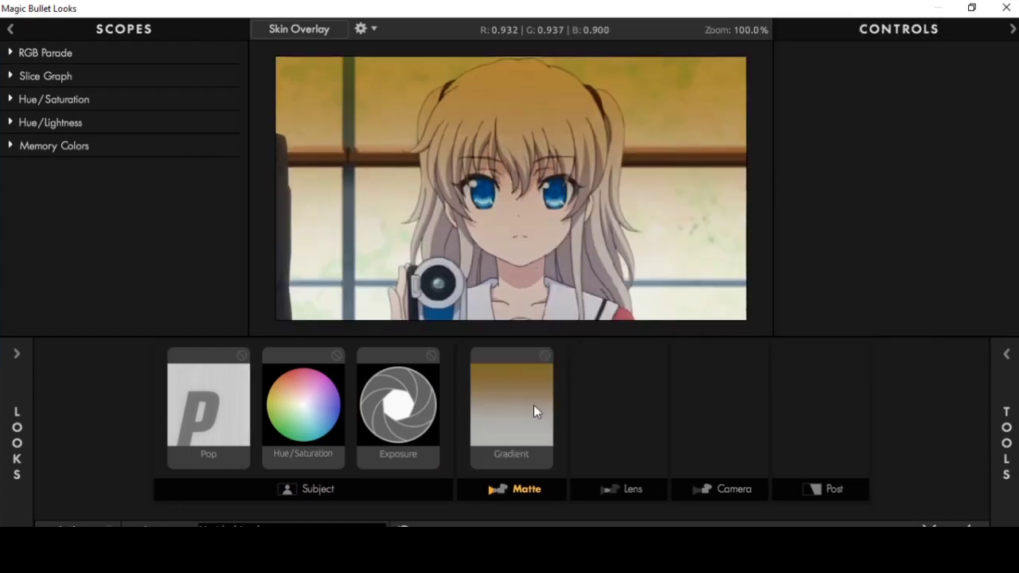
left_click(534, 410)
left_click(915, 73)
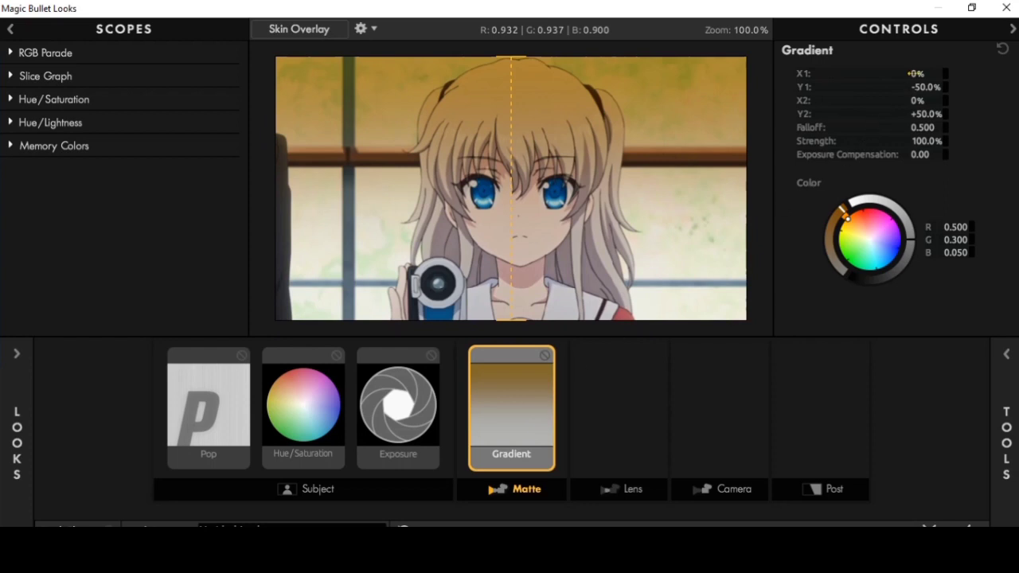
left_click(920, 87)
type("100")
key("Return")
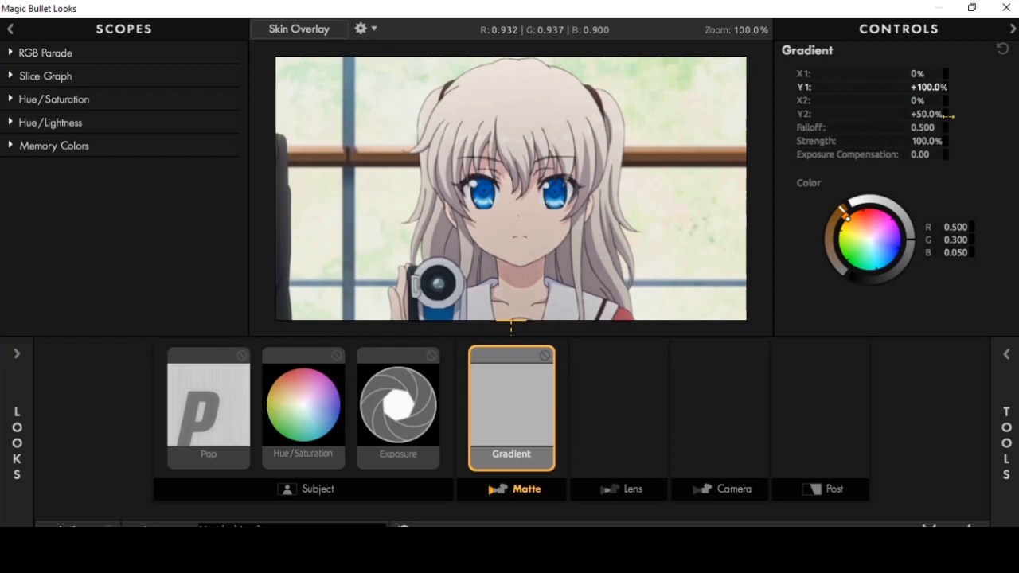
left_click(920, 101)
type("0.")
type("5")
key("Return")
left_click(928, 114)
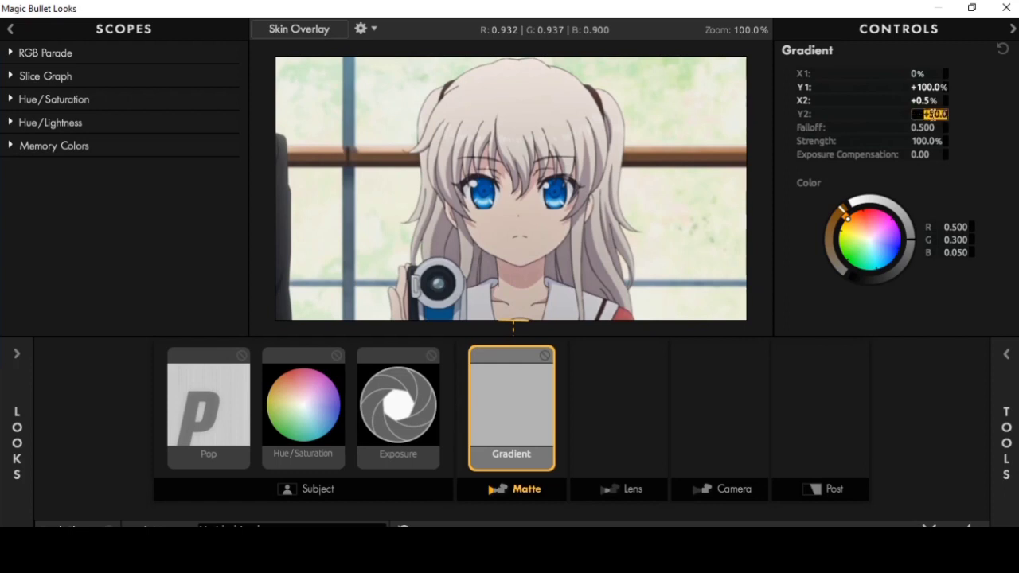
key("BackSpace")
type("-7")
type(".")
type("7")
key("Return")
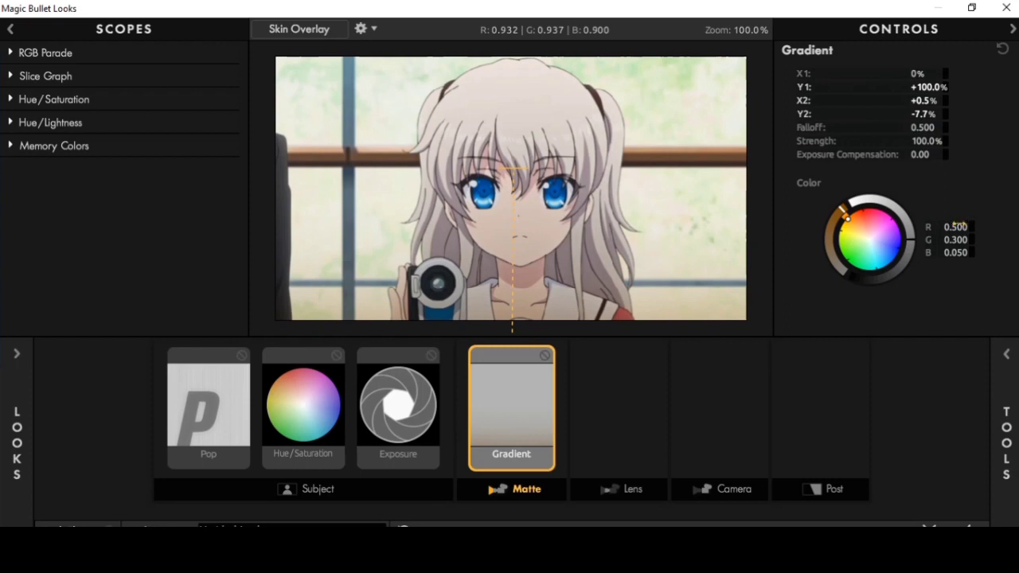
Step: Set the gradient colour to near-black, with red, green and blue all at 0
left_click(959, 226)
left_click_drag(960, 227, 975, 227)
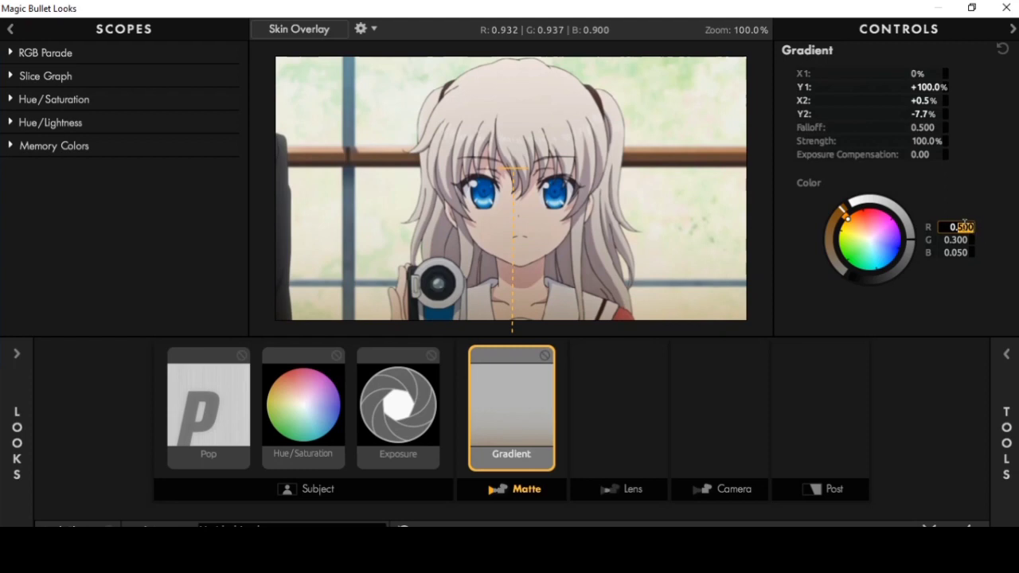
left_click(971, 231)
key("BackSpace")
key("BackSpace")
key("BackSpace")
type("0.000")
key("Return")
left_click(958, 241)
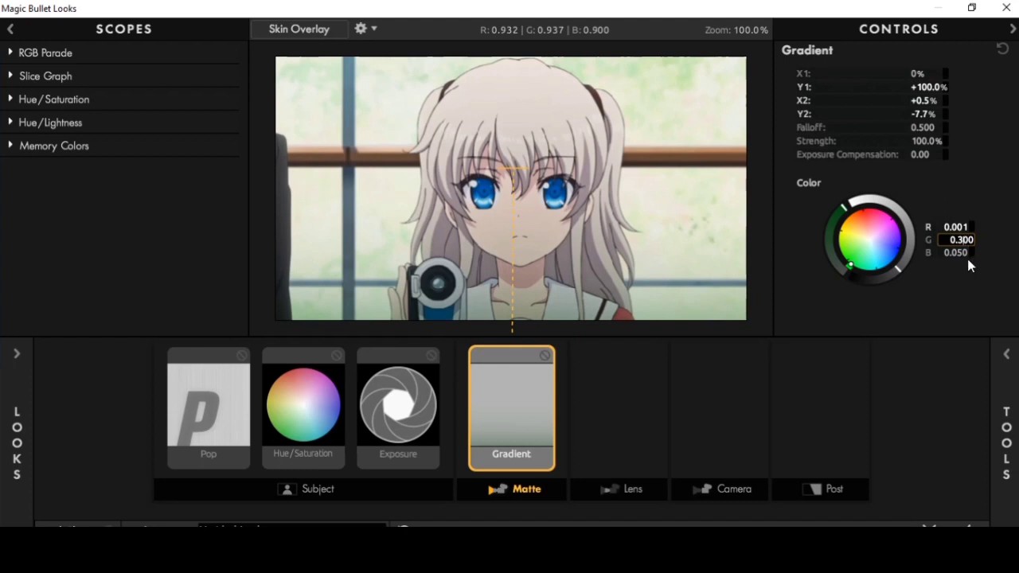
key("BackSpace")
type("0")
key("Tab")
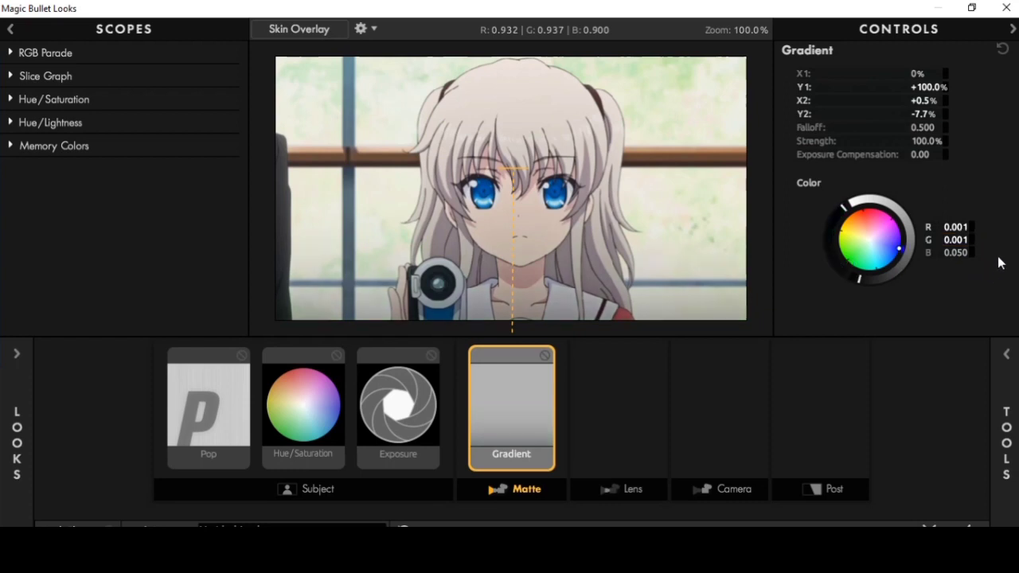
double_click(961, 253)
left_click_drag(961, 253, 974, 252)
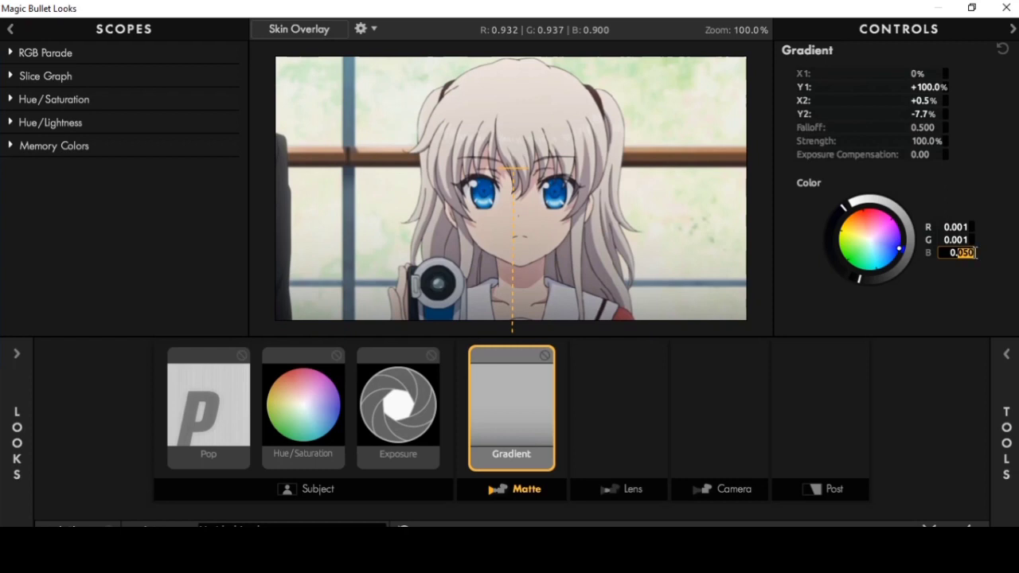
type("0")
key("Return")
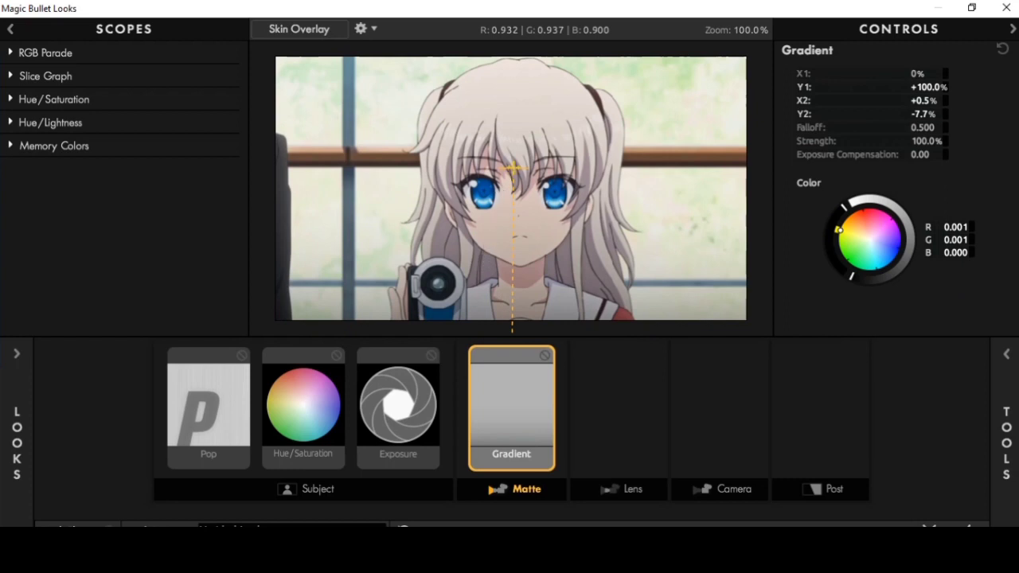
Step: Drag the gradient's top edge up to the top of her head
mouse_move(513, 153)
left_mouse_down()
mouse_move(514, 102)
mouse_move(514, 117)
left_mouse_up()
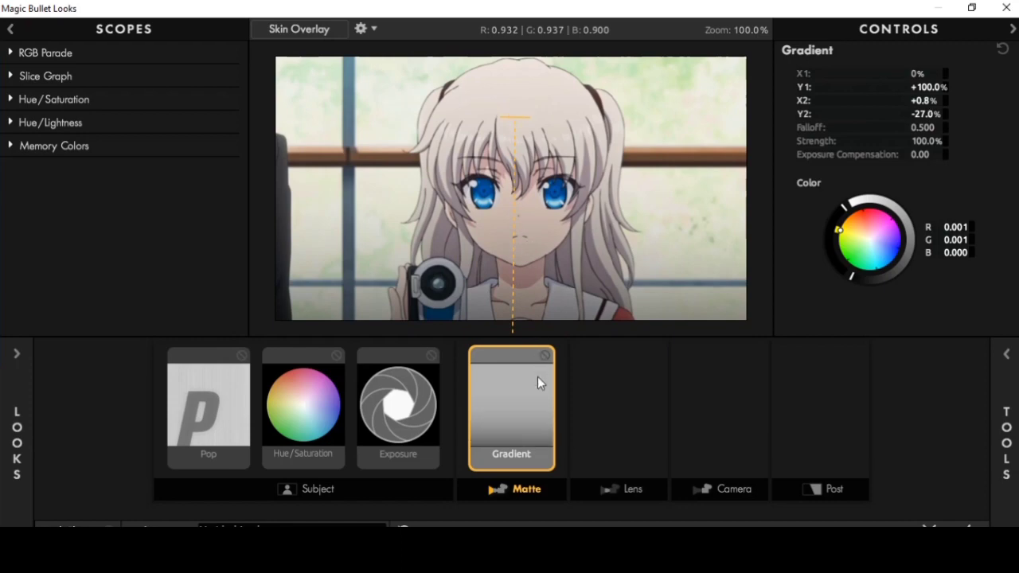
left_click_drag(515, 117, 514, 121)
left_click(1013, 356)
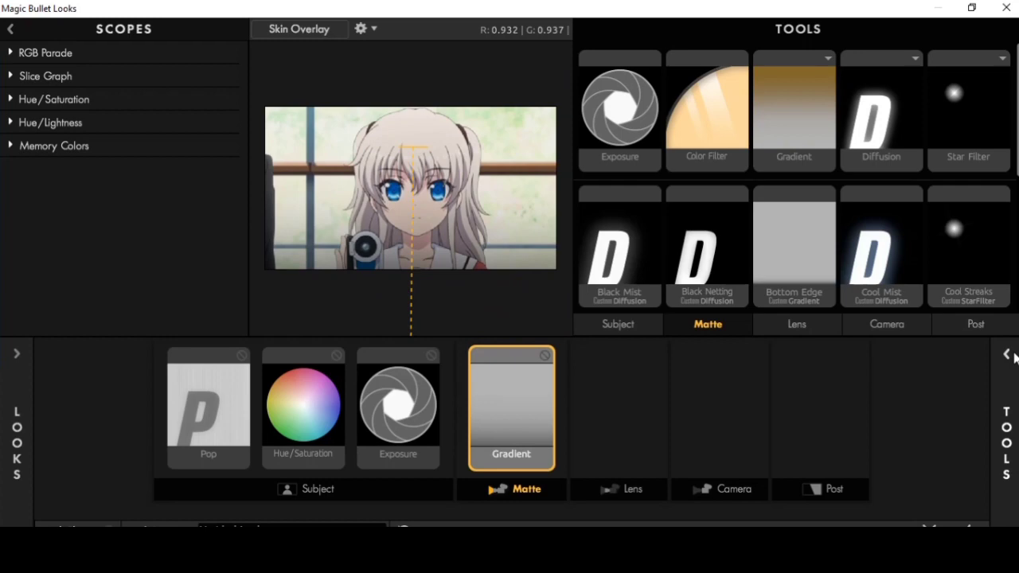
Step: Add Haze/Flare to the Lens stage with 23% spillage and 20% softness
left_click(815, 333)
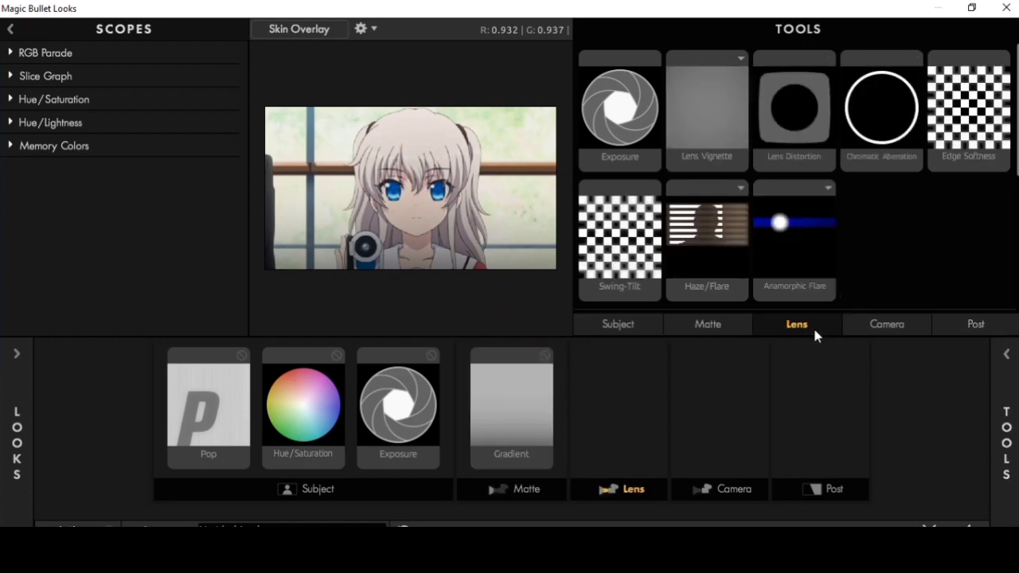
double_click(715, 259)
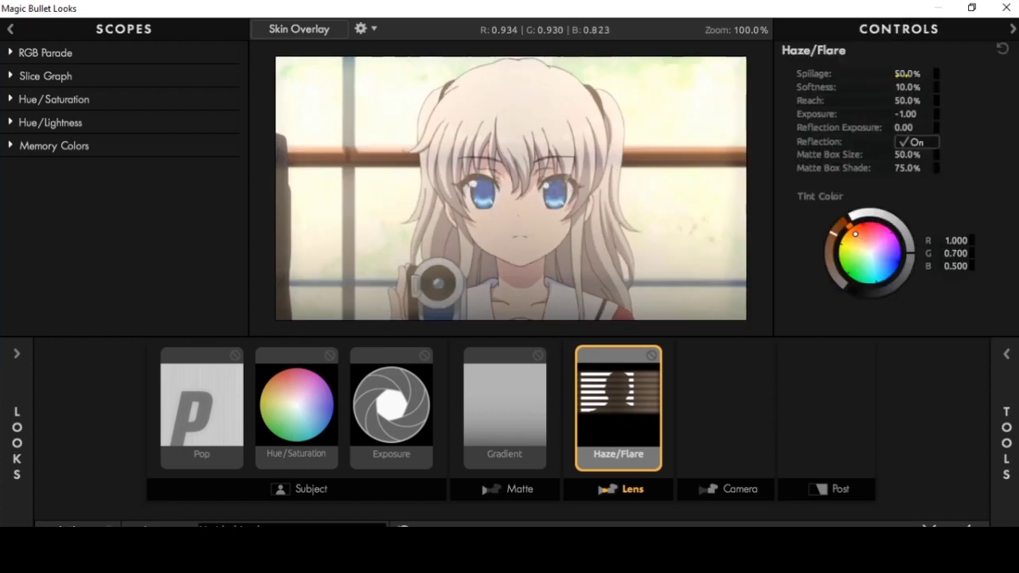
left_click(906, 74)
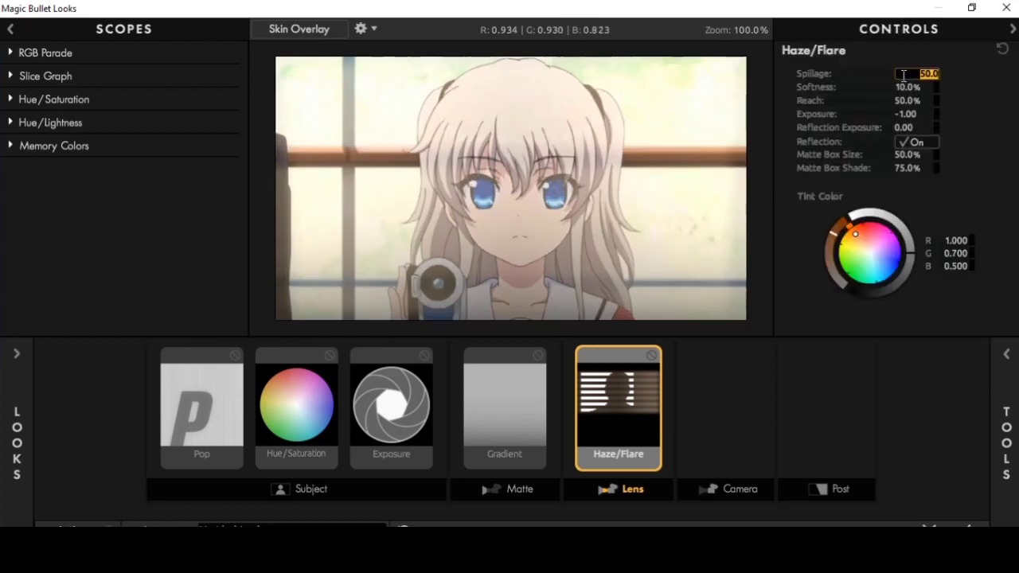
type("23")
key("Return")
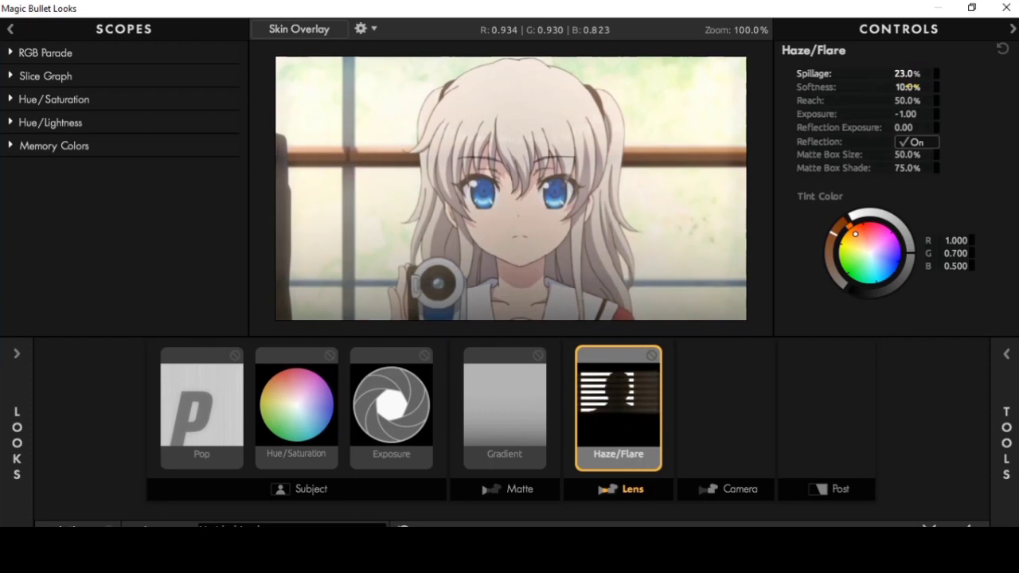
left_click(908, 86)
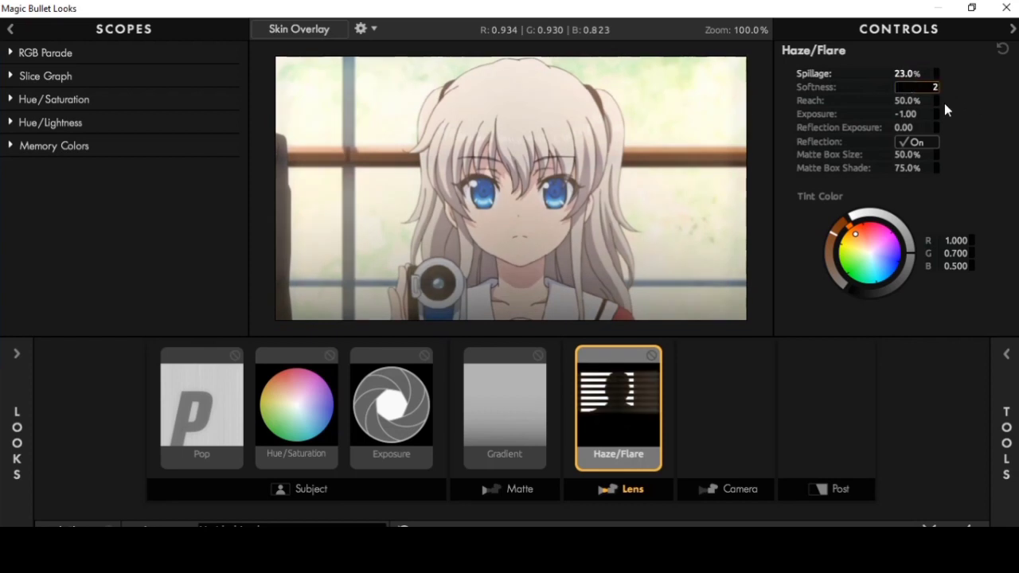
type("20")
key("Return")
Step: Set the Haze/Flare reach to 10% and matte box shade to 0%
left_click(906, 101)
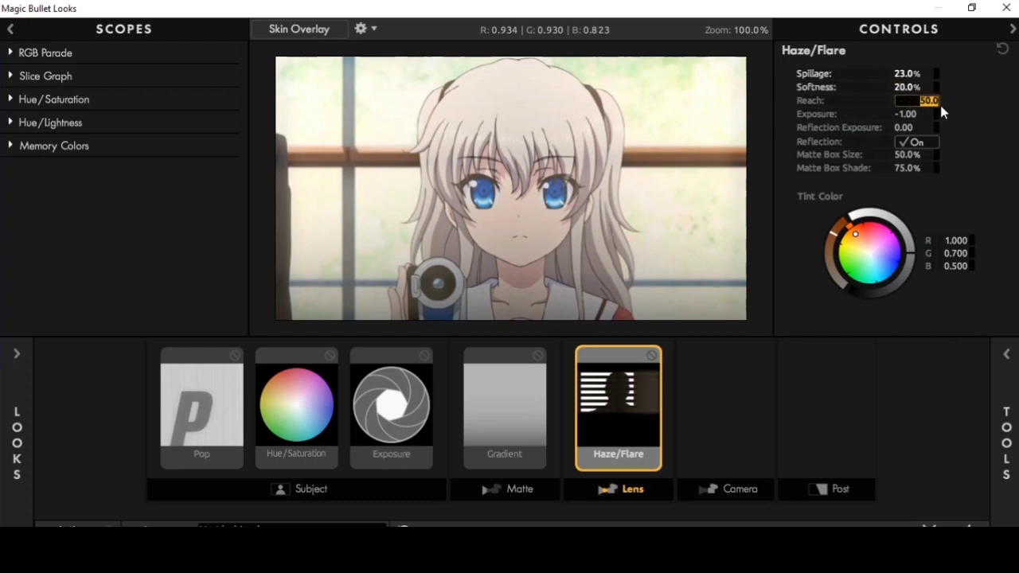
type("10")
key("Return")
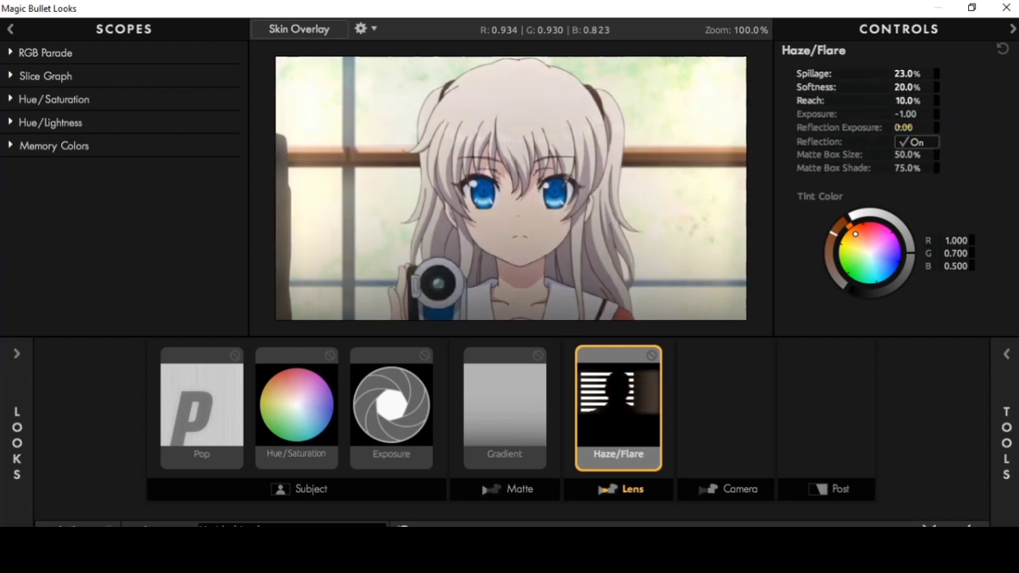
left_click(914, 170)
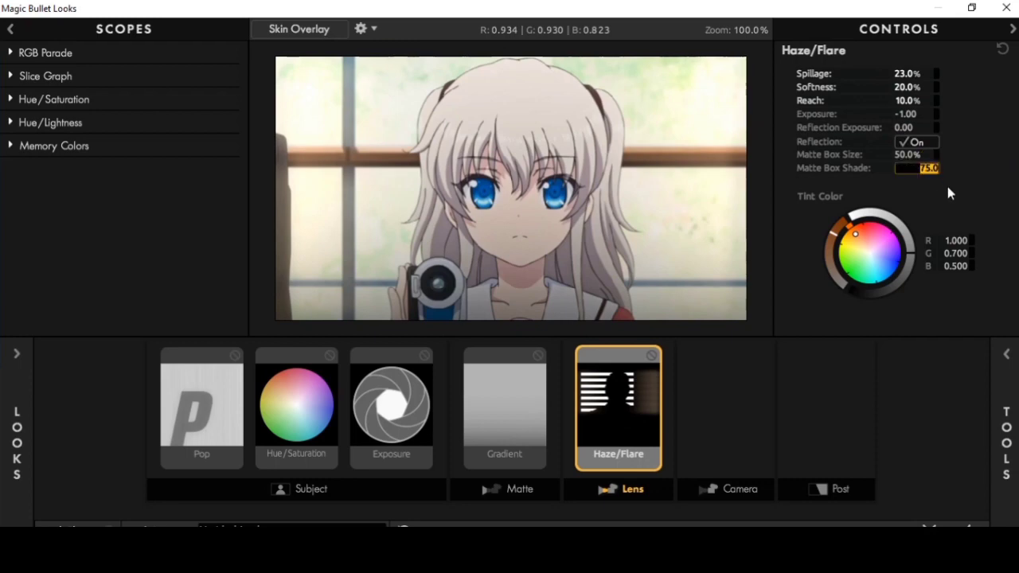
type("0")
key("Return")
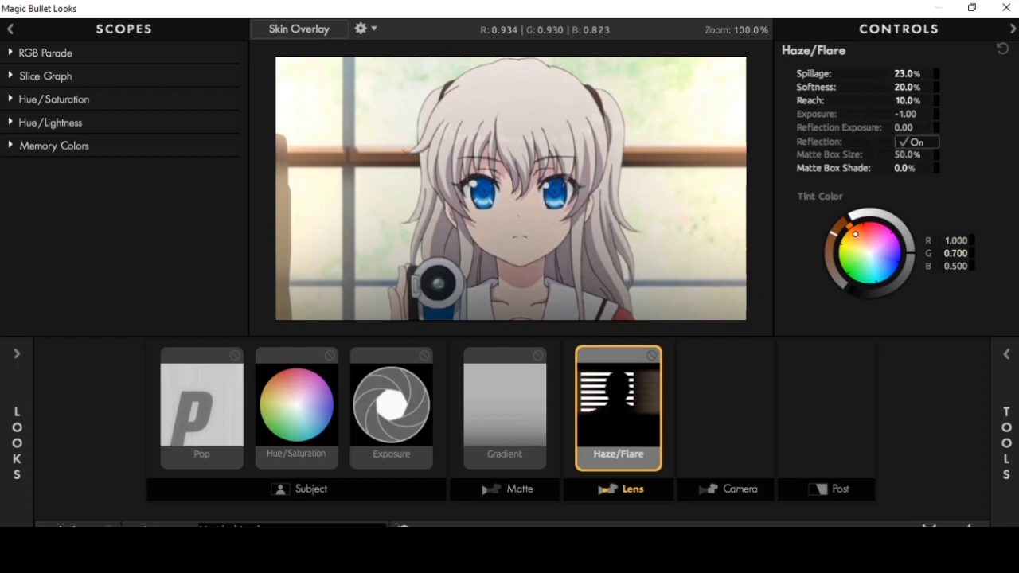
Step: Set the Haze/Flare tint to near-white, with green 0.996 and blue 1.000
left_click(956, 254)
left_click(978, 254)
double_click(980, 254)
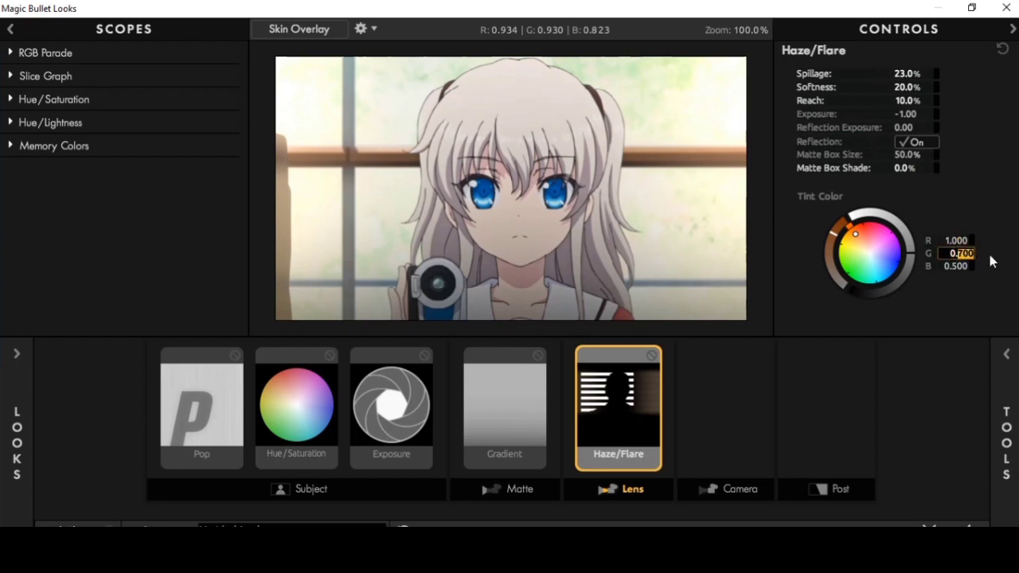
key("BackSpace")
type("99")
type("6")
key("Return")
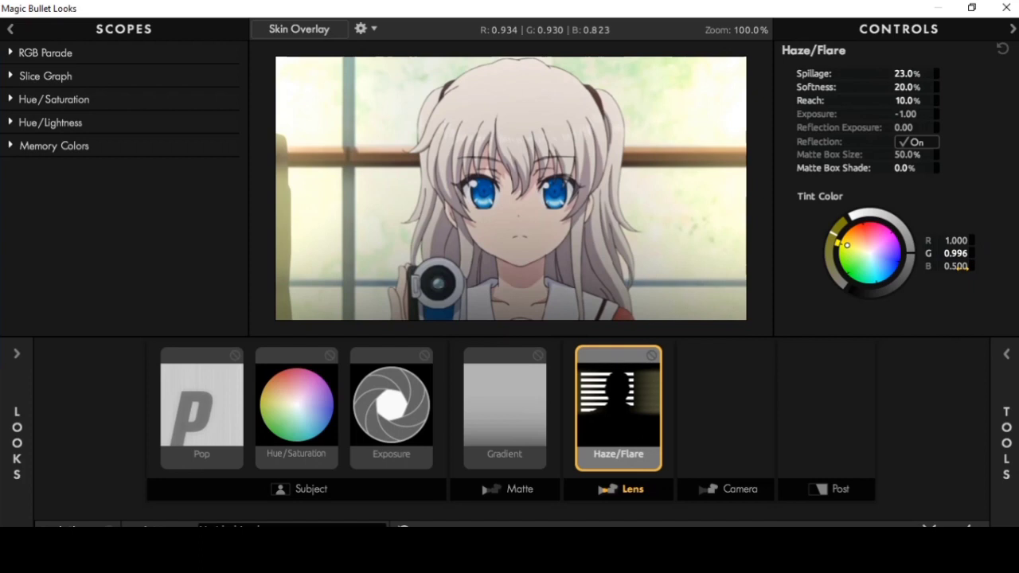
left_click(956, 266)
type("1")
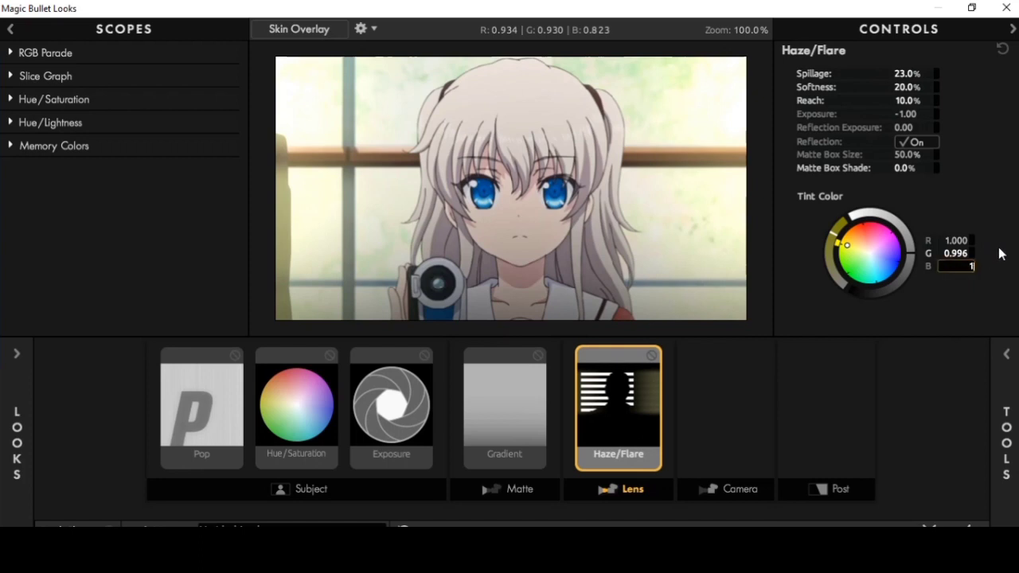
key("Return")
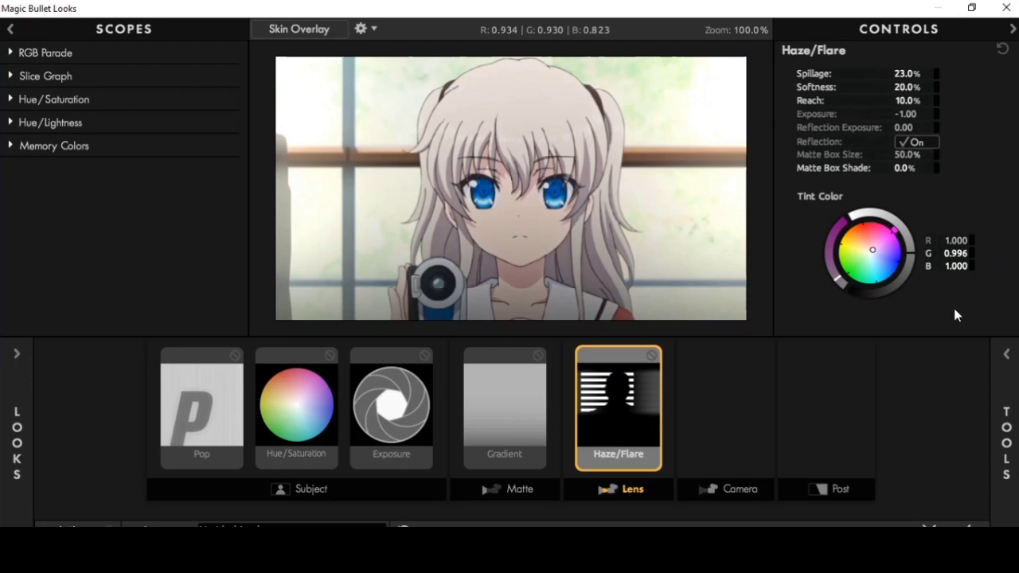
left_click(1008, 356)
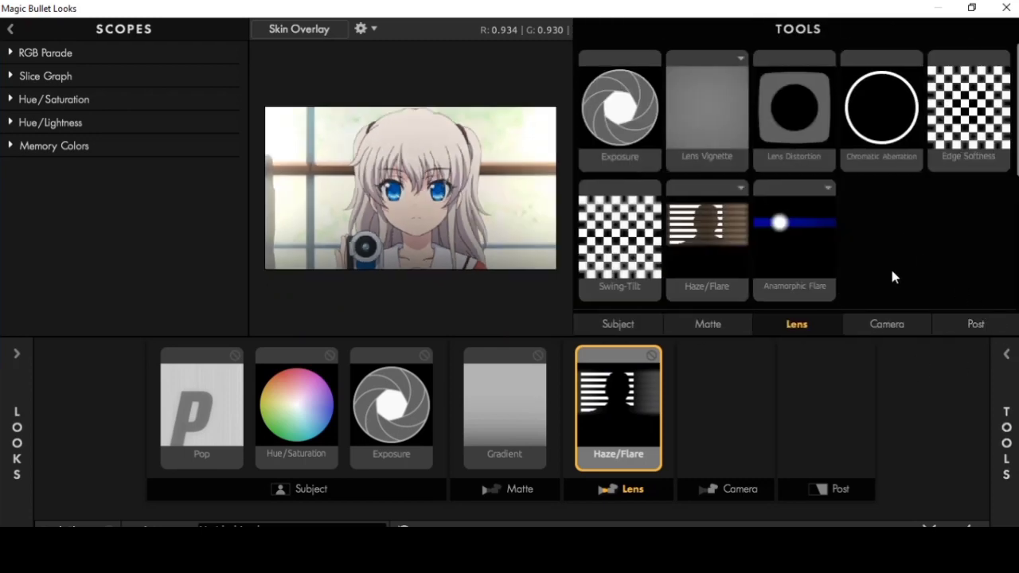
Step: Add a Contrast tool to the Camera stage with contrast +0.24 and pivot 0.212
left_click(883, 323)
scroll(669, 229, "down", 1)
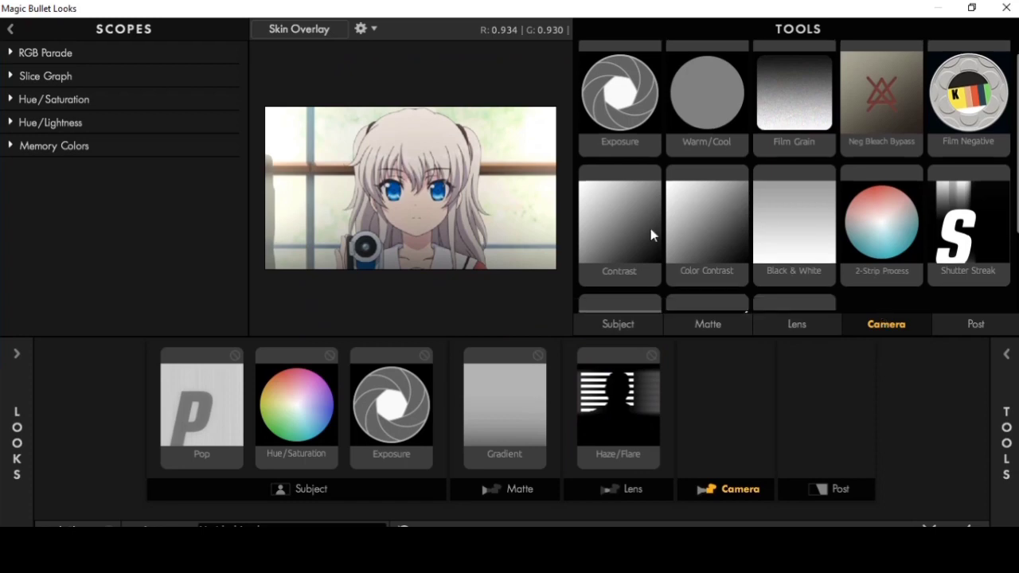
double_click(627, 229)
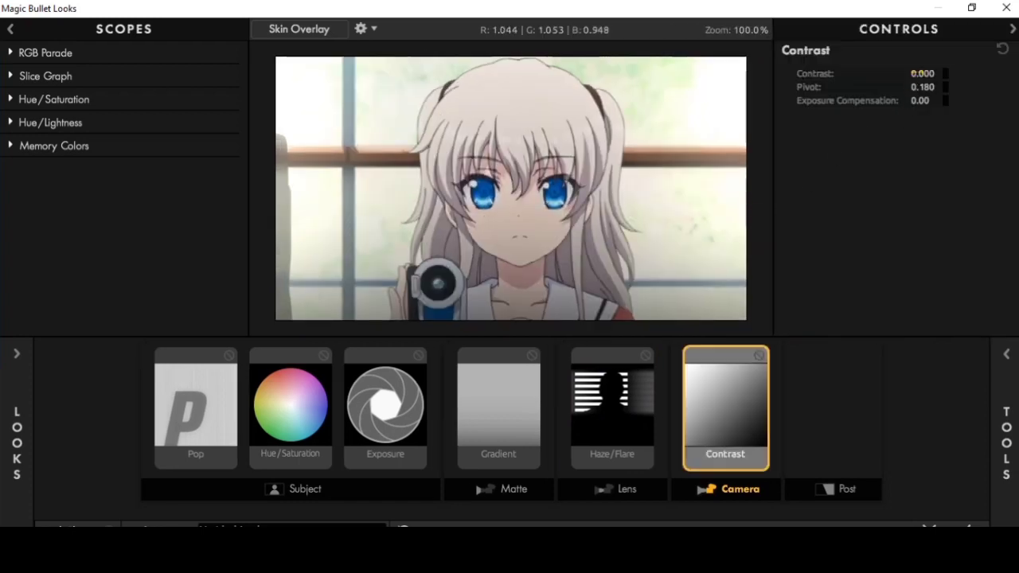
left_click(917, 74)
left_click_drag(930, 73, 958, 73)
type("2")
type("4")
key("Return")
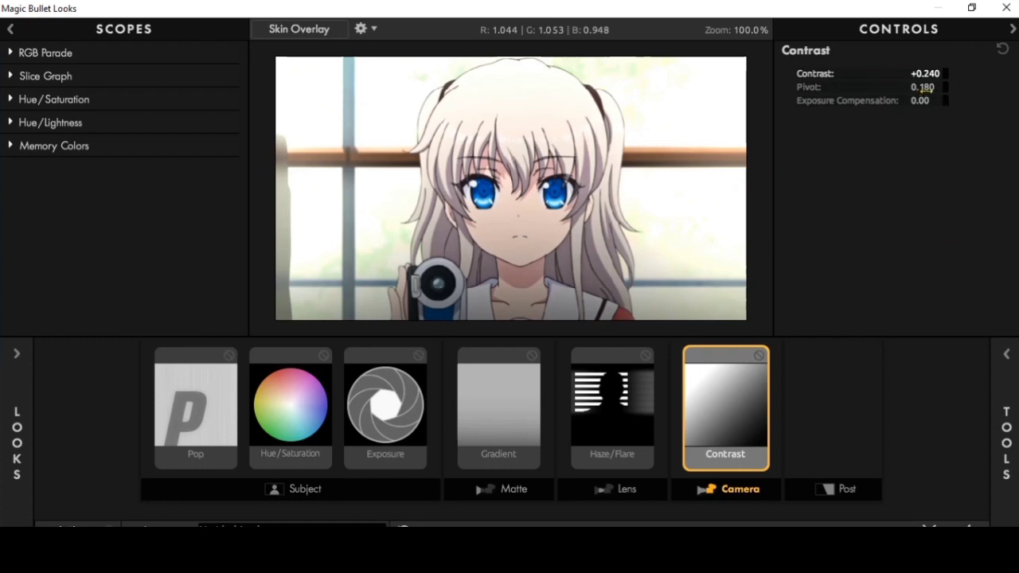
left_click_drag(925, 90, 922, 88)
double_click(928, 87)
type(".212")
key("Return")
left_click(1007, 356)
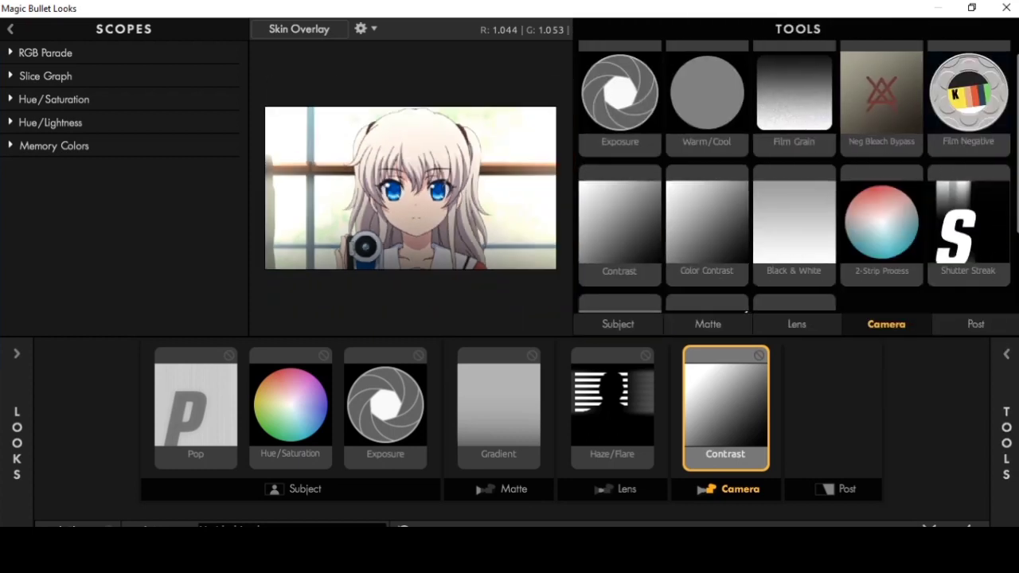
Step: Add a Curves tool to the Camera stage and raise the RGB curve's middle points
scroll(798, 176, "down", 2)
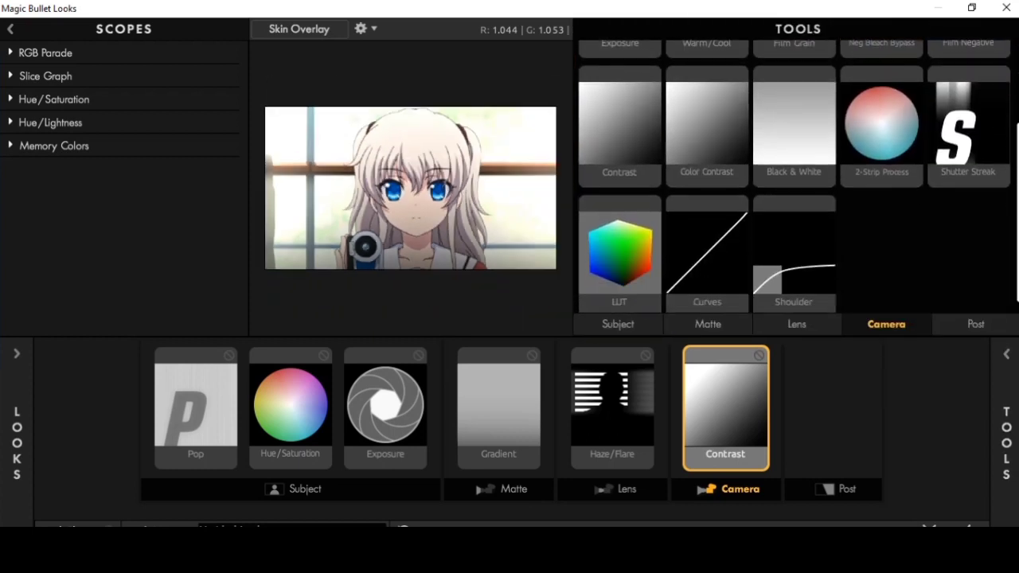
scroll(798, 176, "up", 1)
scroll(799, 176, "down", 2)
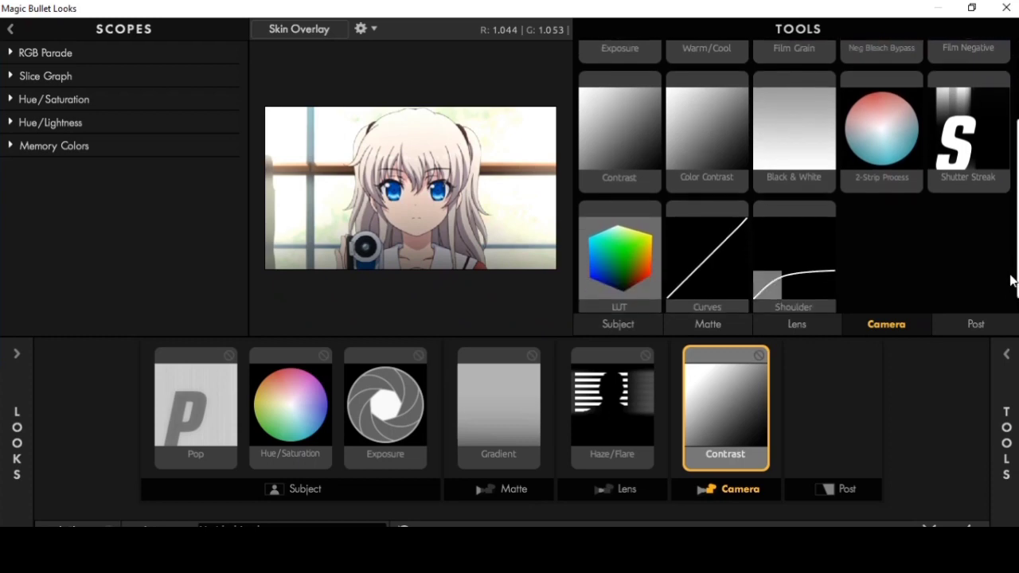
double_click(717, 242)
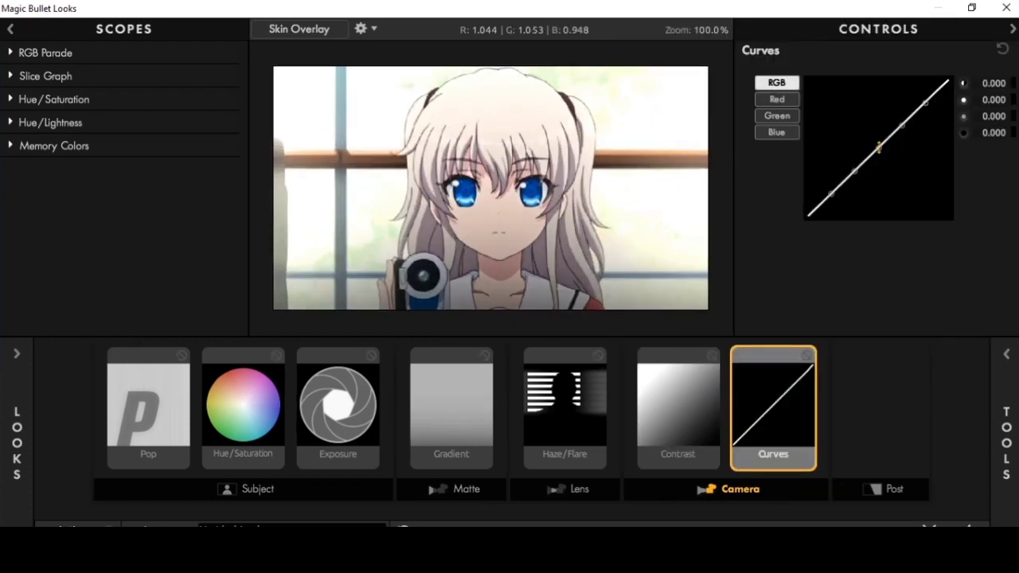
left_click_drag(879, 146, 879, 140)
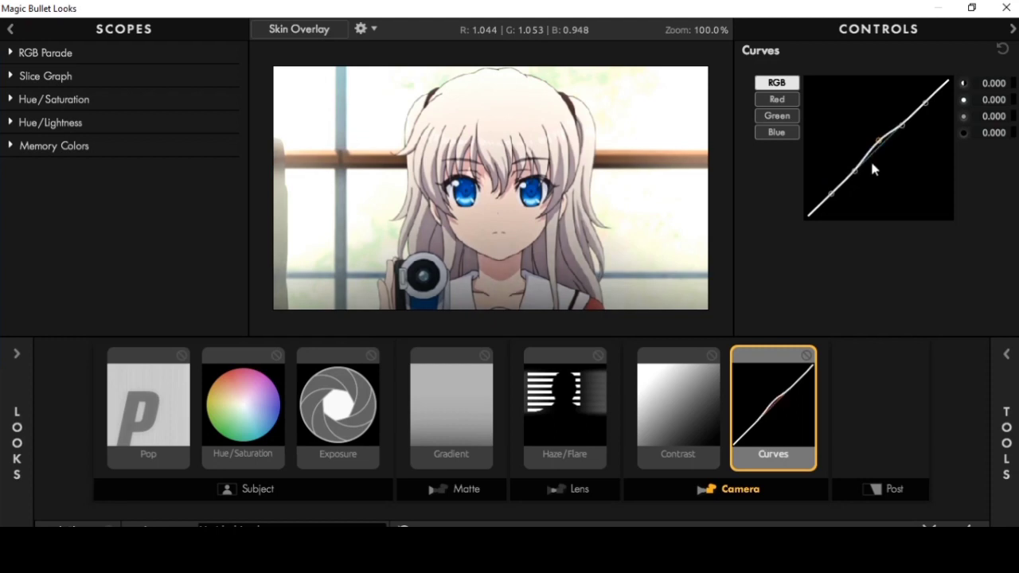
left_click_drag(857, 172, 854, 162)
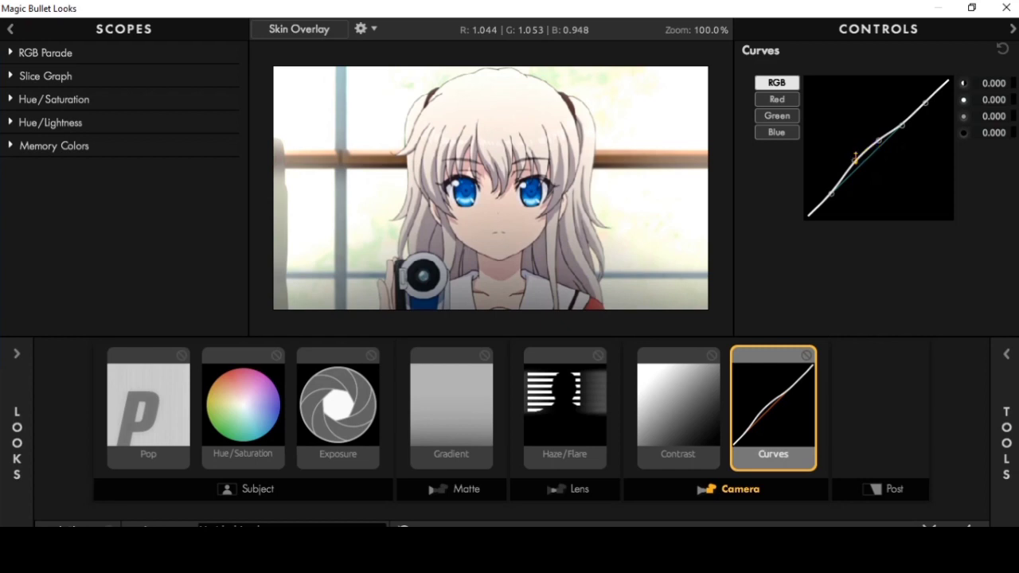
left_click_drag(855, 161, 879, 137)
Step: Compare the image with Curves bypassed and enabled, then apply the look back in After Effects
left_click(806, 357)
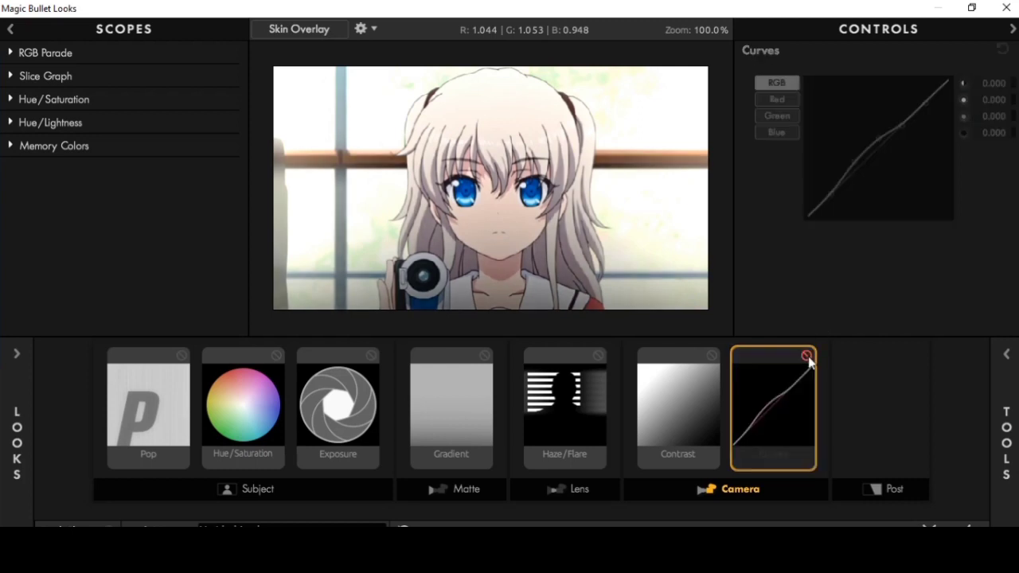
left_click(808, 357)
left_click(806, 357)
left_click(807, 357)
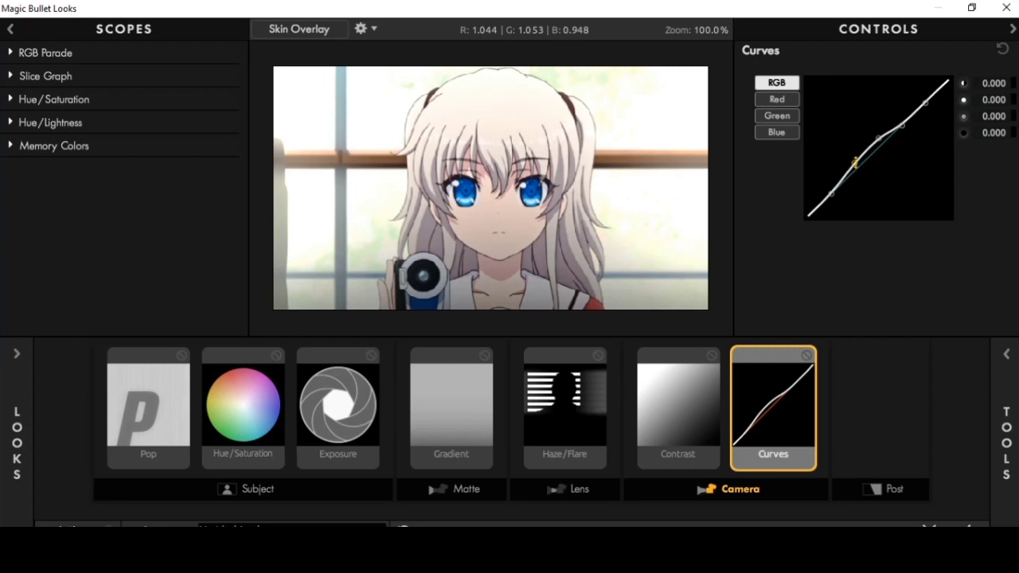
left_click(879, 140)
left_click(920, 395)
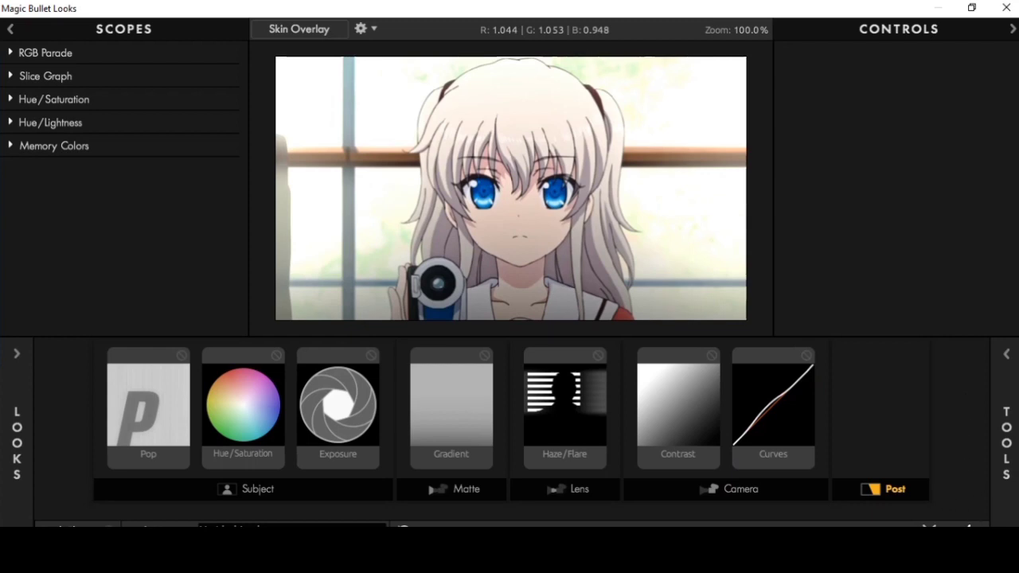
left_click(928, 528)
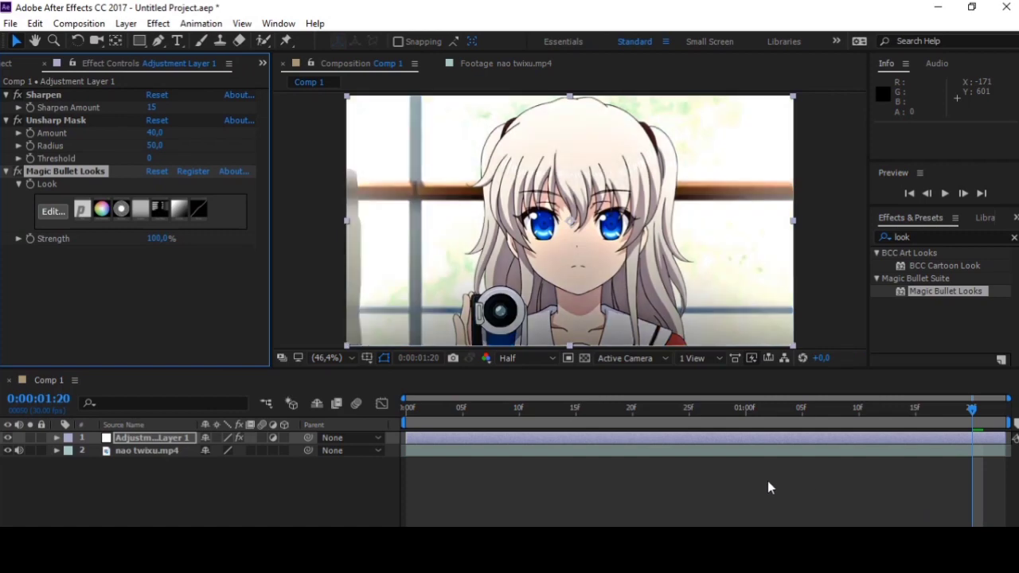
Step: Search Effects & Presets for 'curve' and drag Curves onto Adjustment Layer 1
left_click(1014, 237)
left_click(1005, 237)
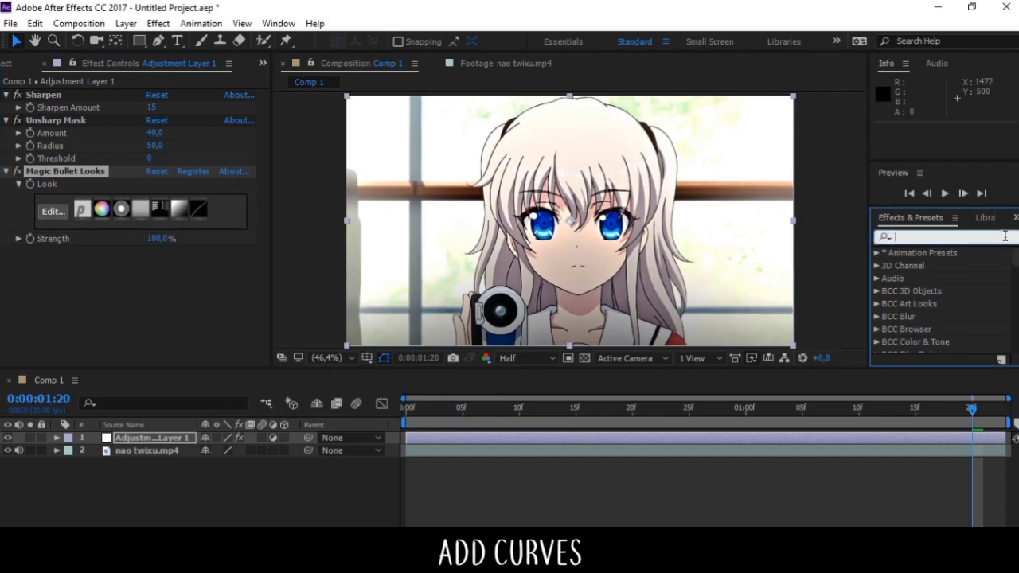
type("cu")
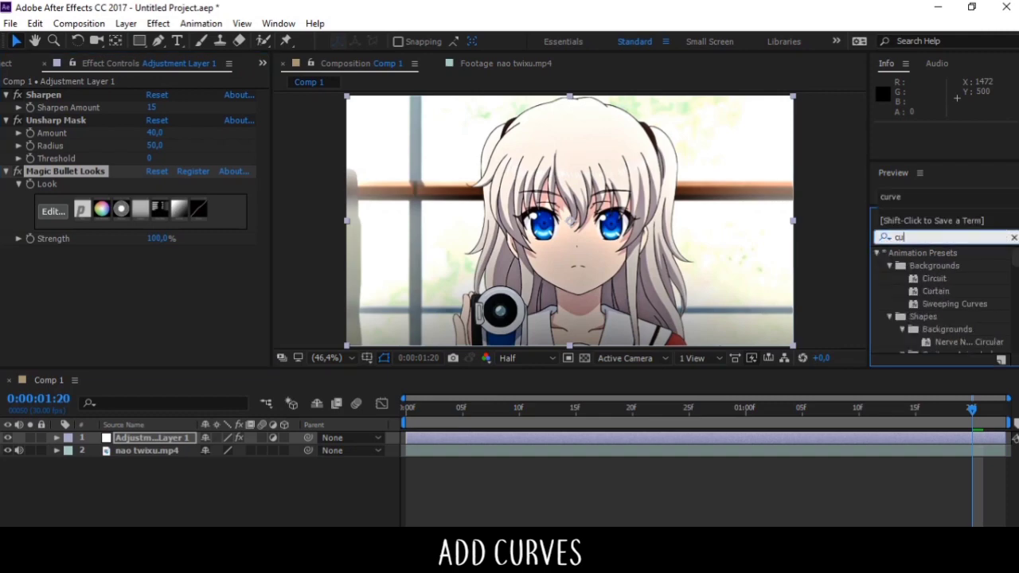
type("rve")
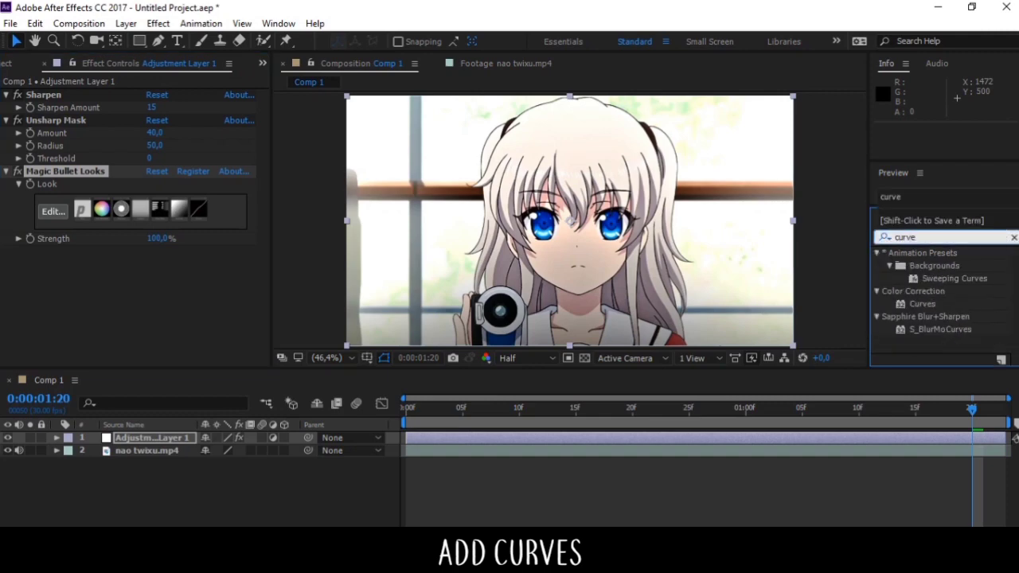
left_click_drag(923, 303, 668, 437)
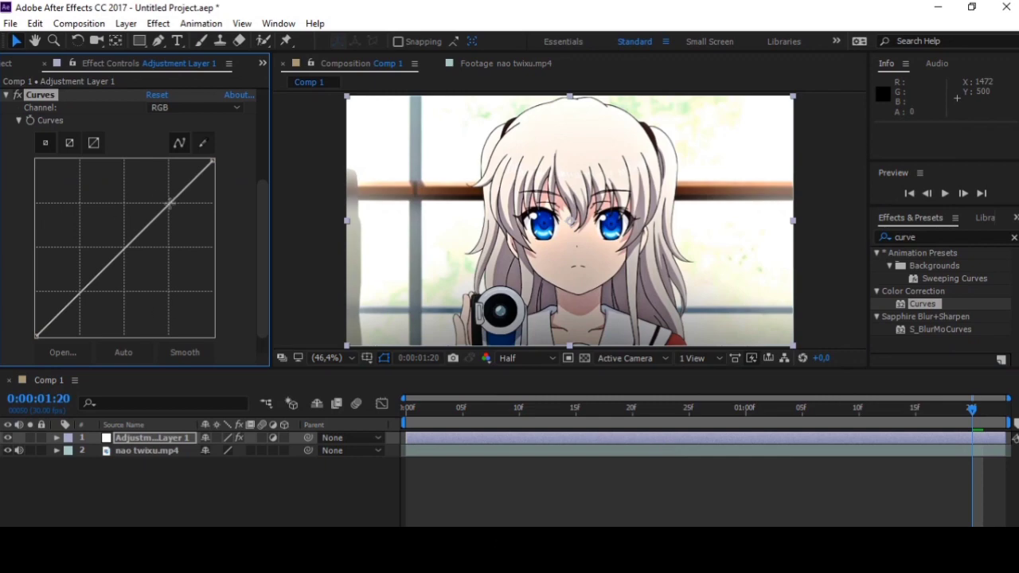
Step: Add an upper point and pull a lower point slightly down on the RGB curve for a gentle S
left_click_drag(169, 203, 177, 189)
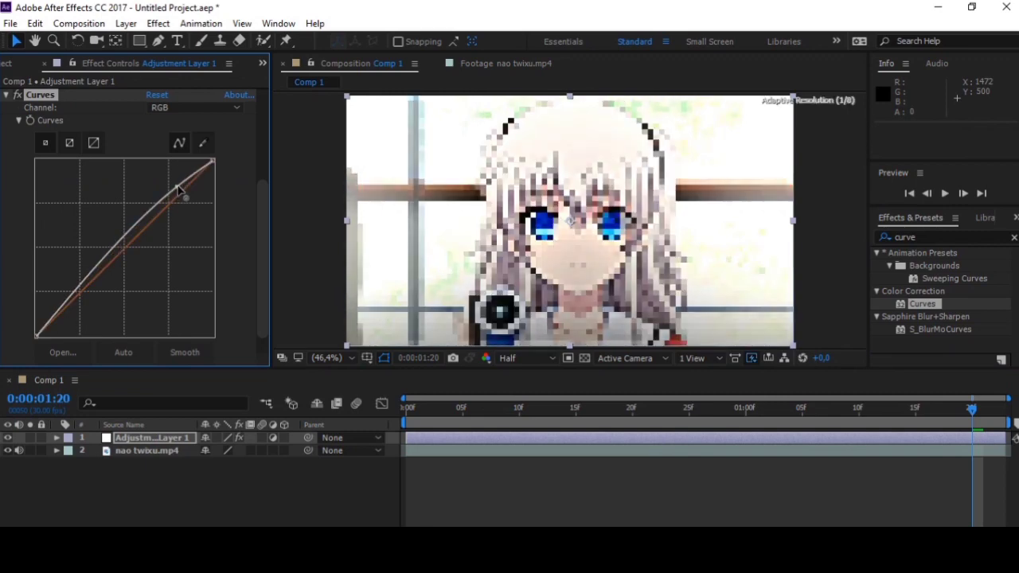
left_click_drag(177, 190, 183, 189)
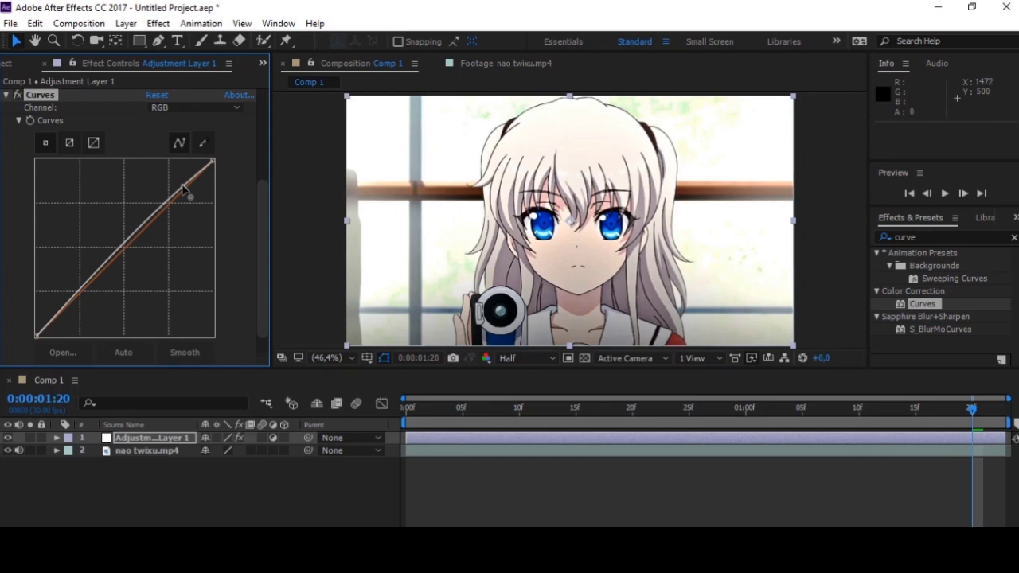
left_click(183, 188)
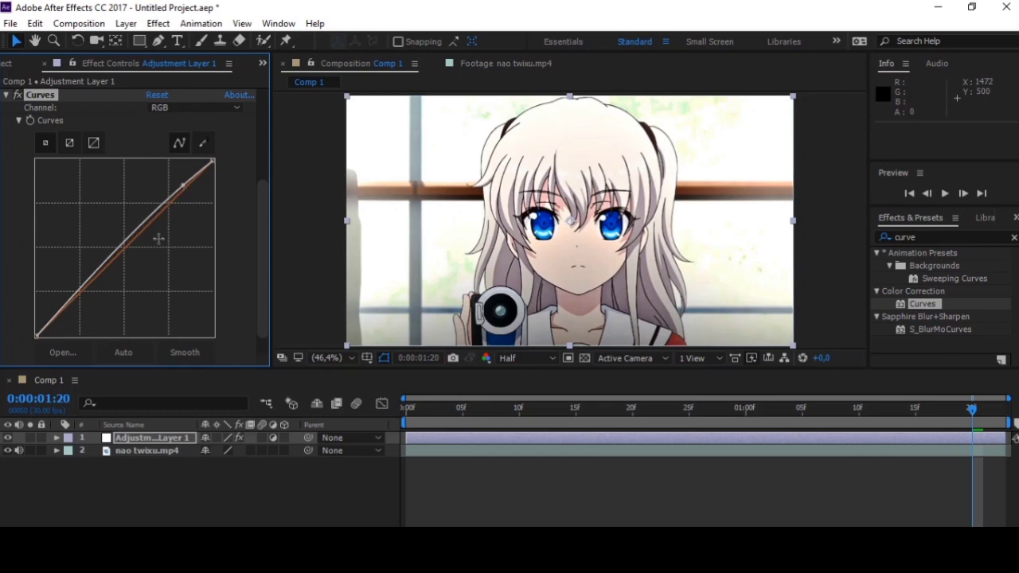
left_click_drag(78, 289, 104, 278)
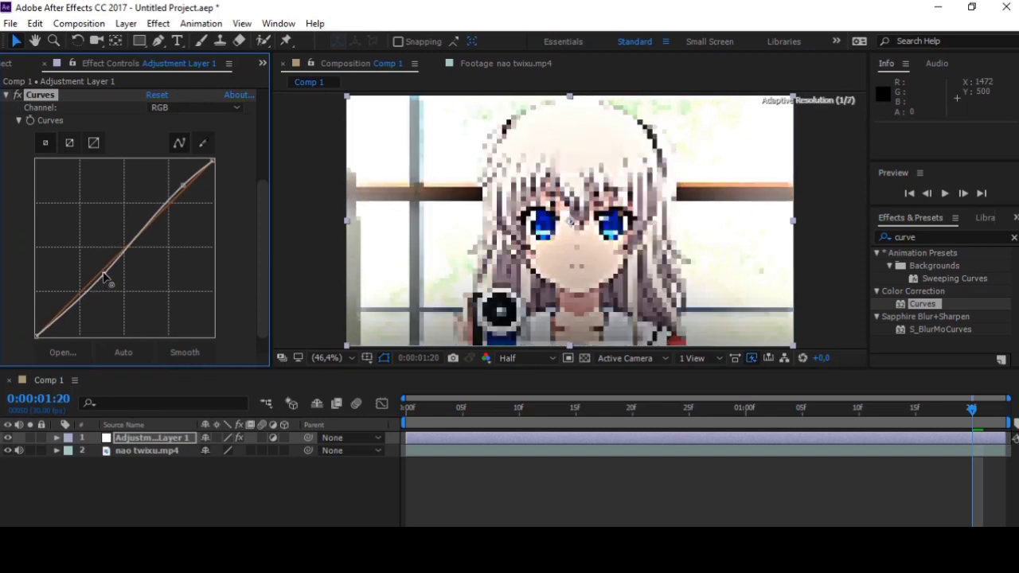
left_click_drag(103, 279, 100, 285)
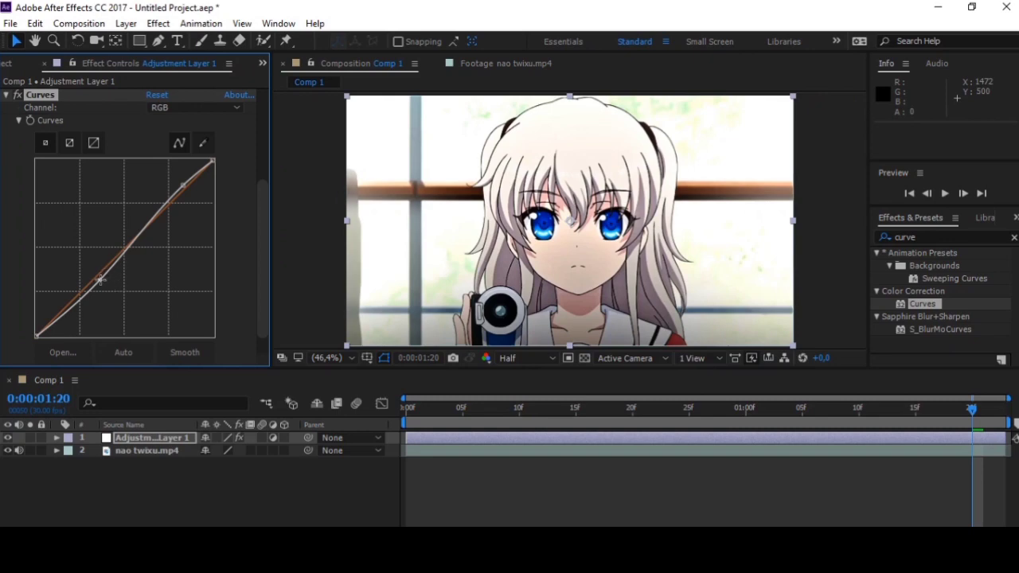
left_click_drag(102, 276, 97, 282)
left_click_drag(97, 280, 98, 281)
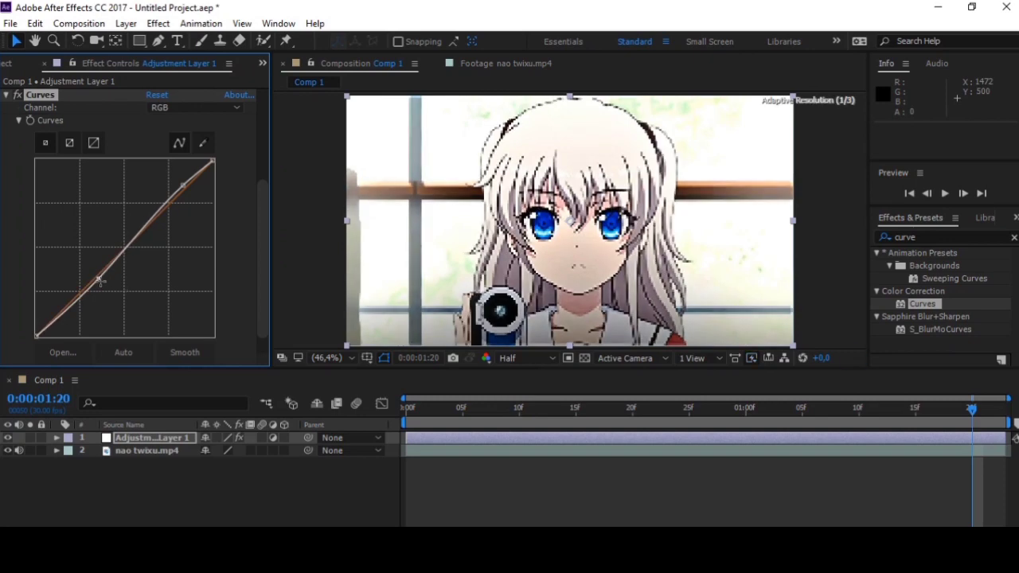
left_click_drag(98, 280, 98, 282)
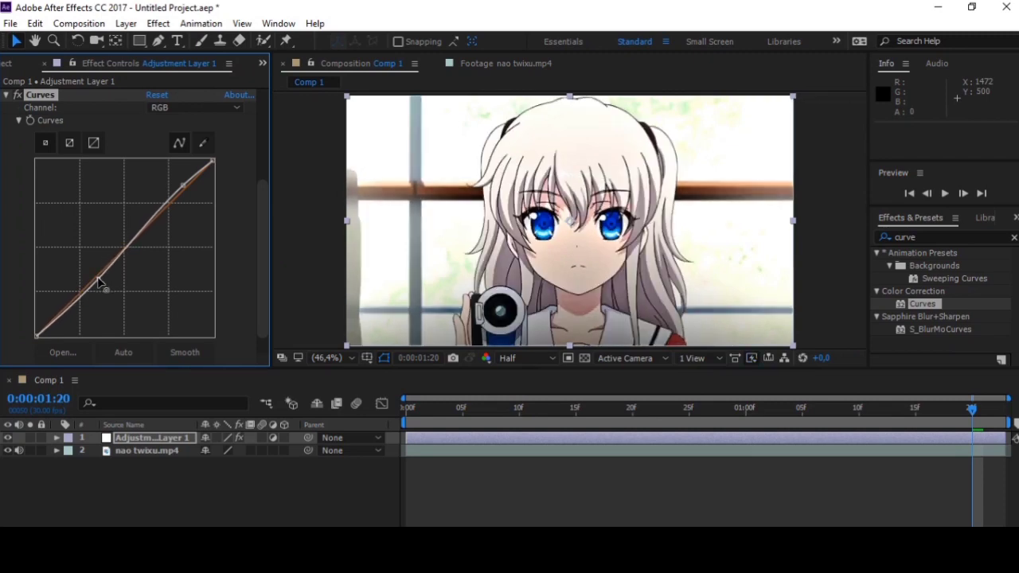
left_click(98, 280)
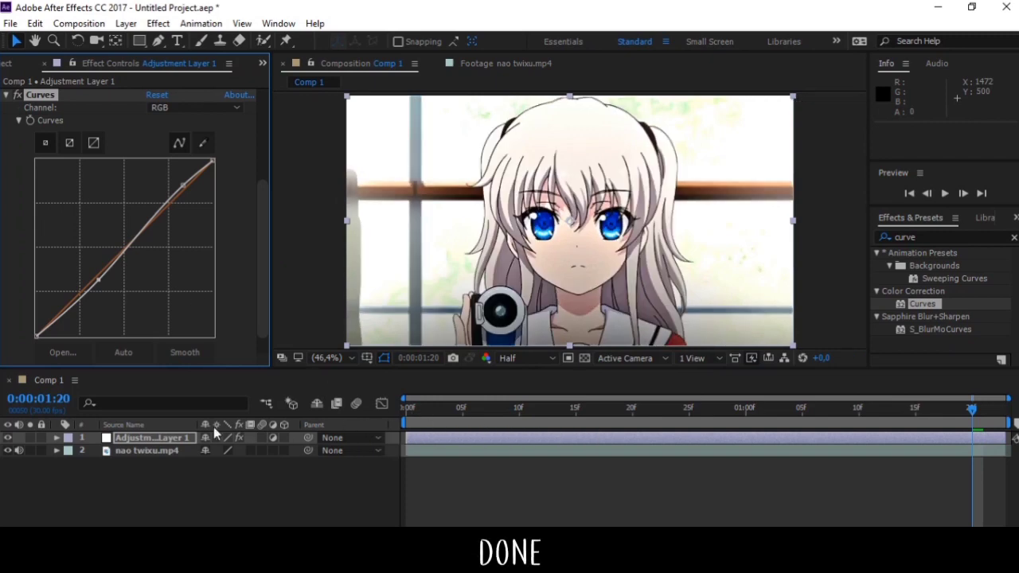
left_click(10, 439)
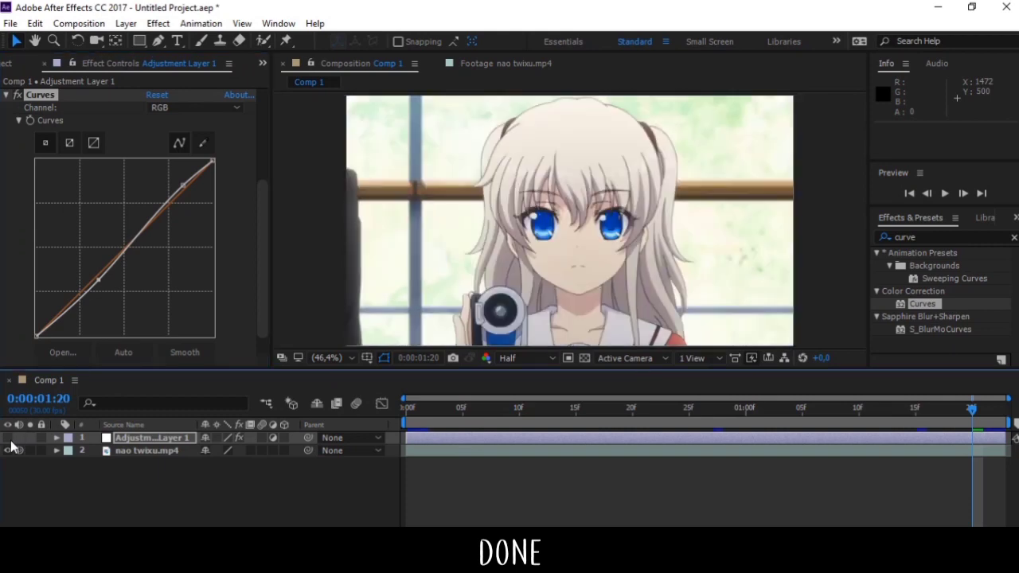
left_click(9, 438)
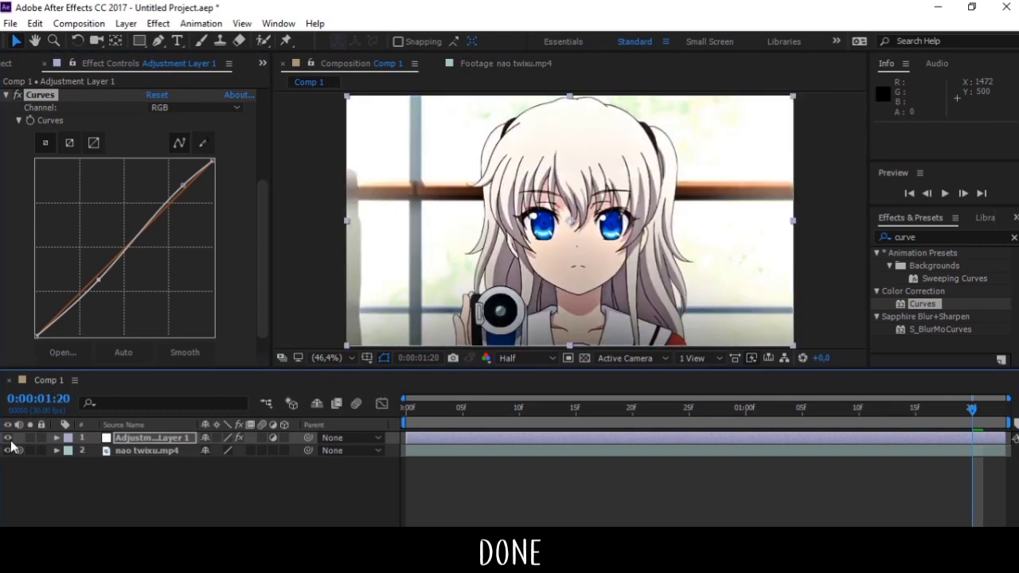
left_click(9, 439)
left_click(9, 438)
left_click(10, 443)
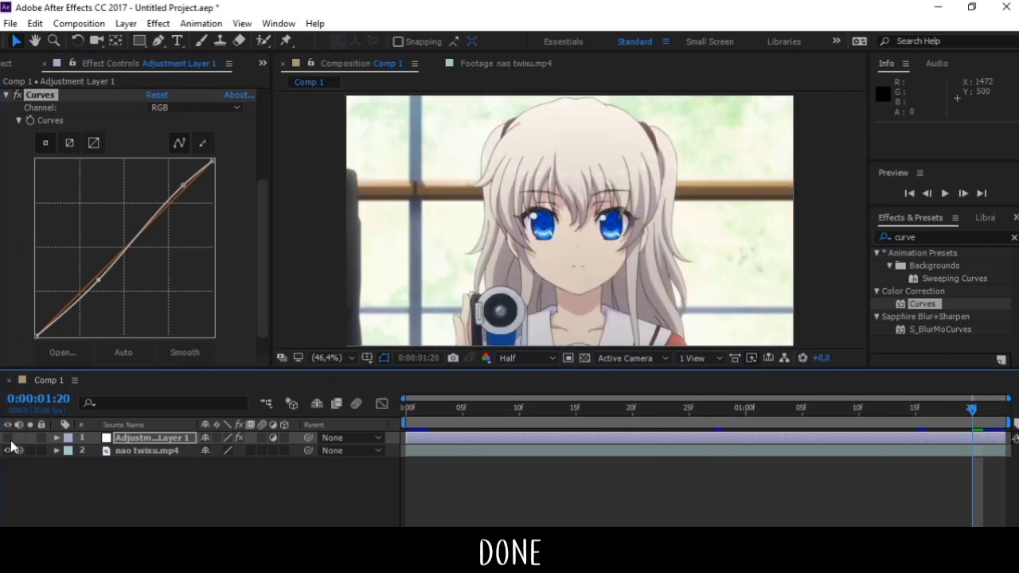
left_click(10, 442)
left_click(9, 442)
left_click(9, 439)
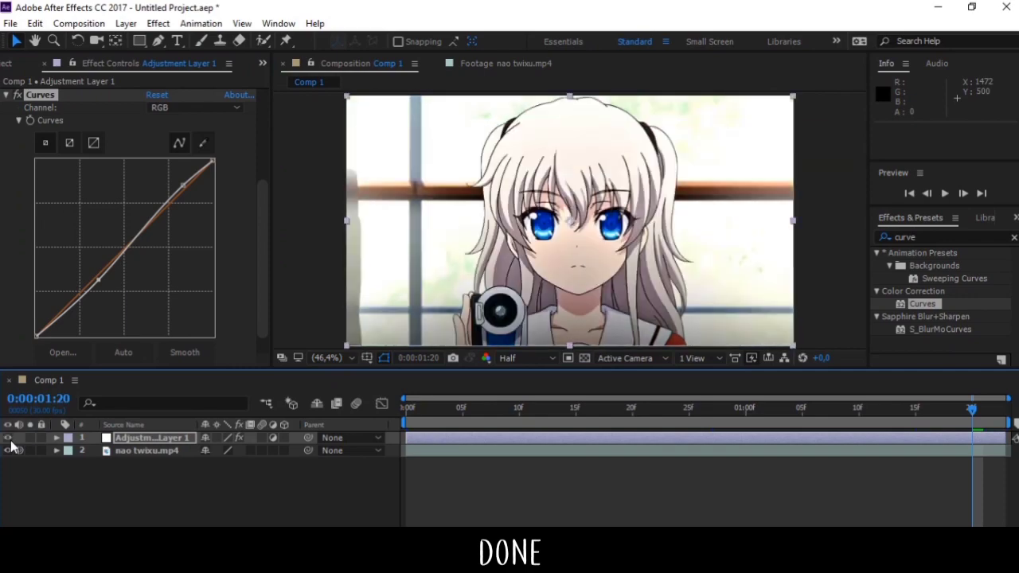